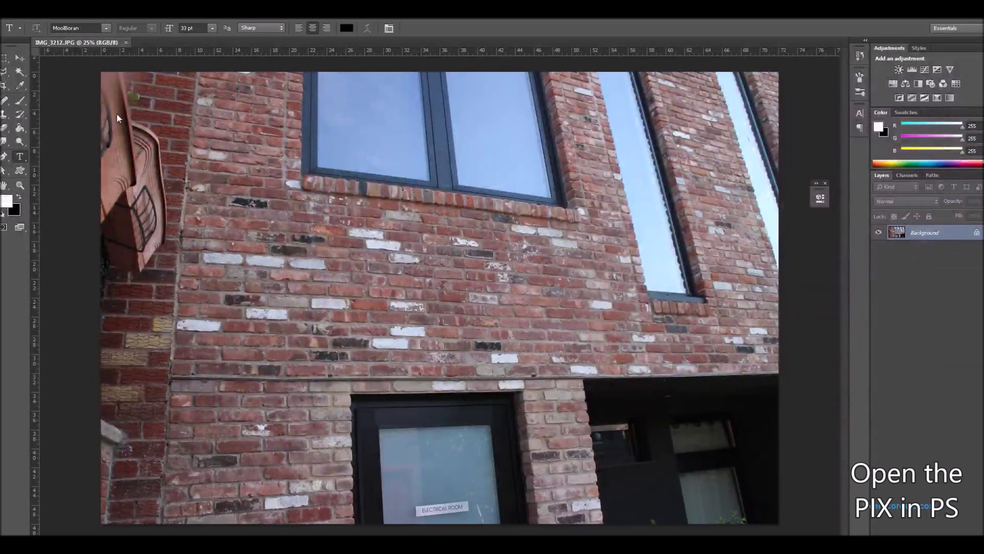
- Outline the brick wall section between the windows and the door with the Polygonal Lasso, and convert the Background into Layer 0
left_click(6, 71)
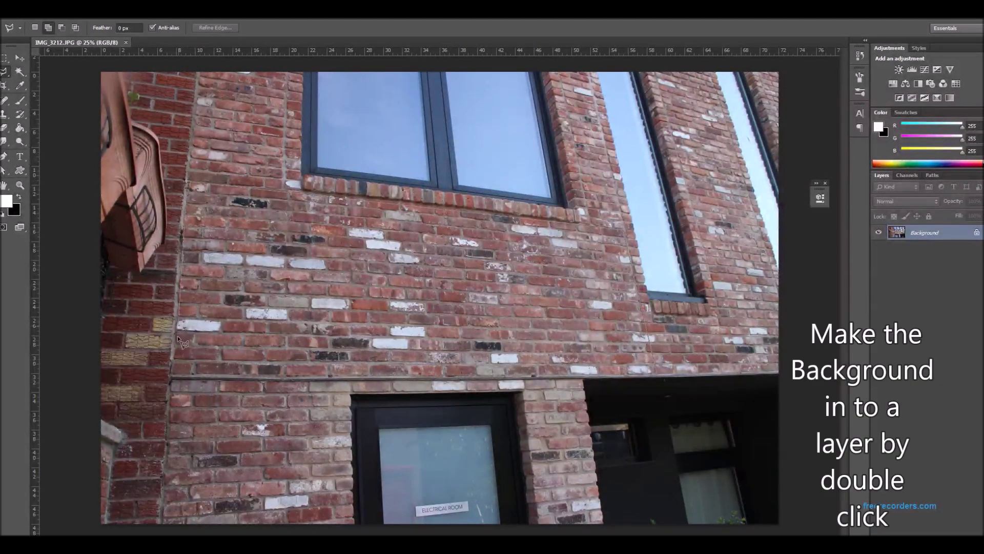
left_click(173, 376)
left_click(172, 376)
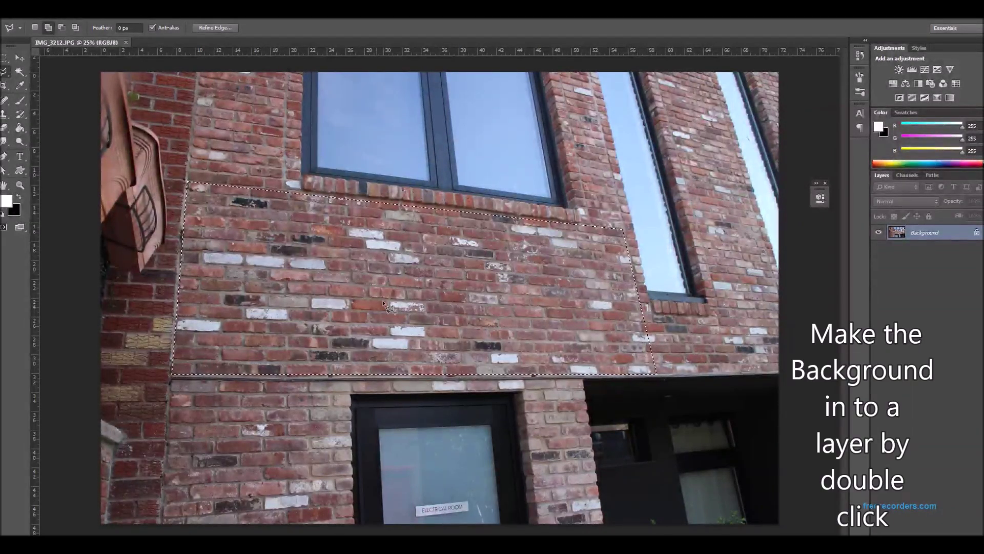
double_click(903, 234)
key("Return")
- Invert the selection and delete everything around the outlined brick section
right_click(532, 309)
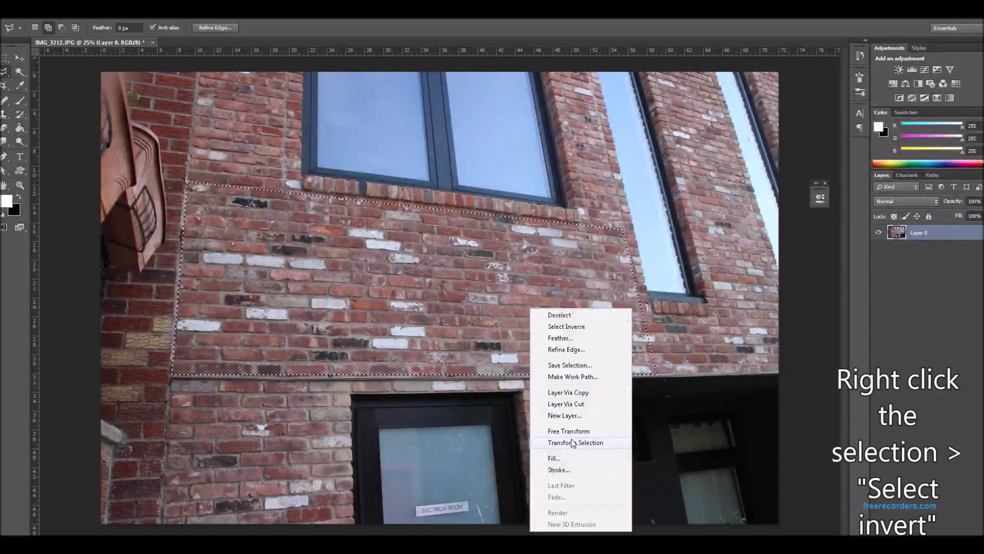
left_click(569, 327)
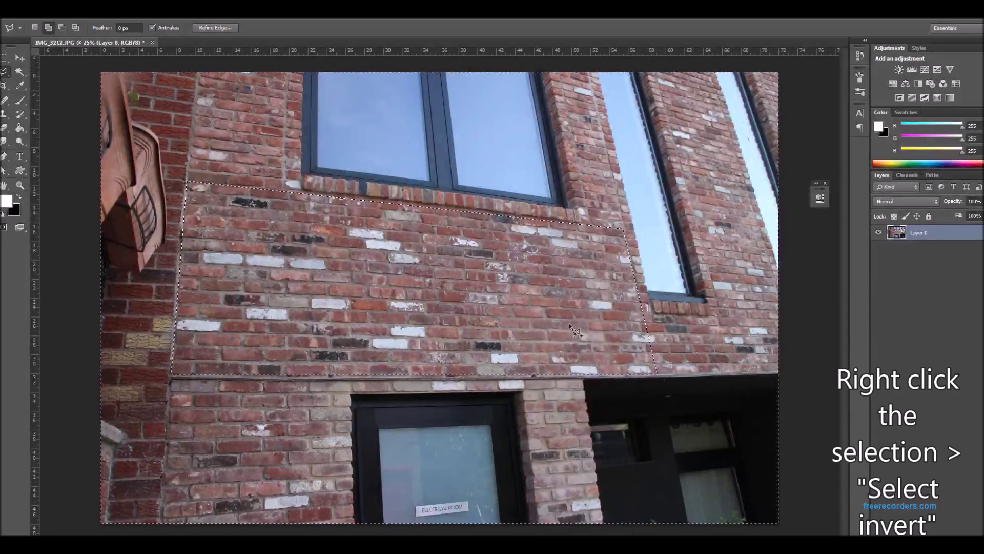
key("Delete")
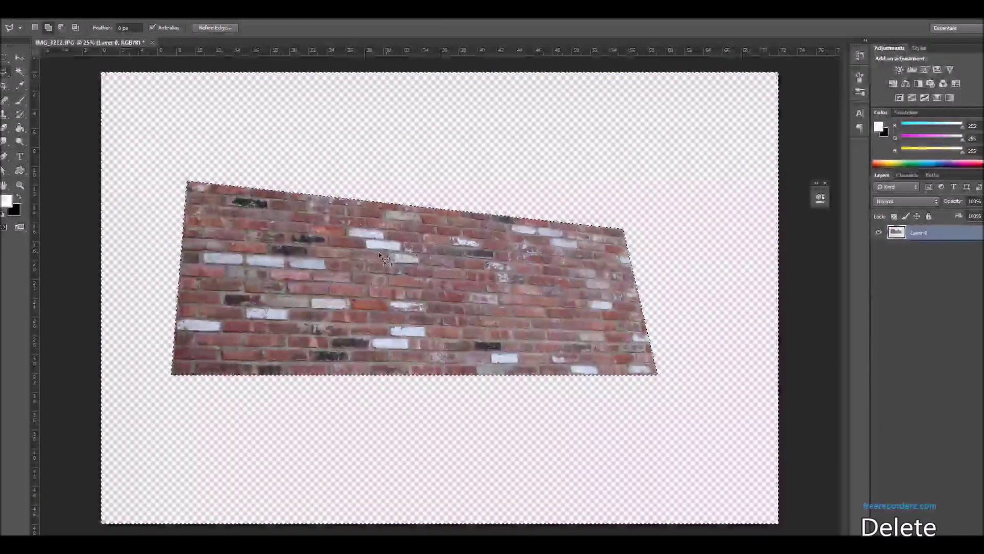
- Place two vertical and two horizontal guides at the outermost edges of the brick section
left_click(21, 57)
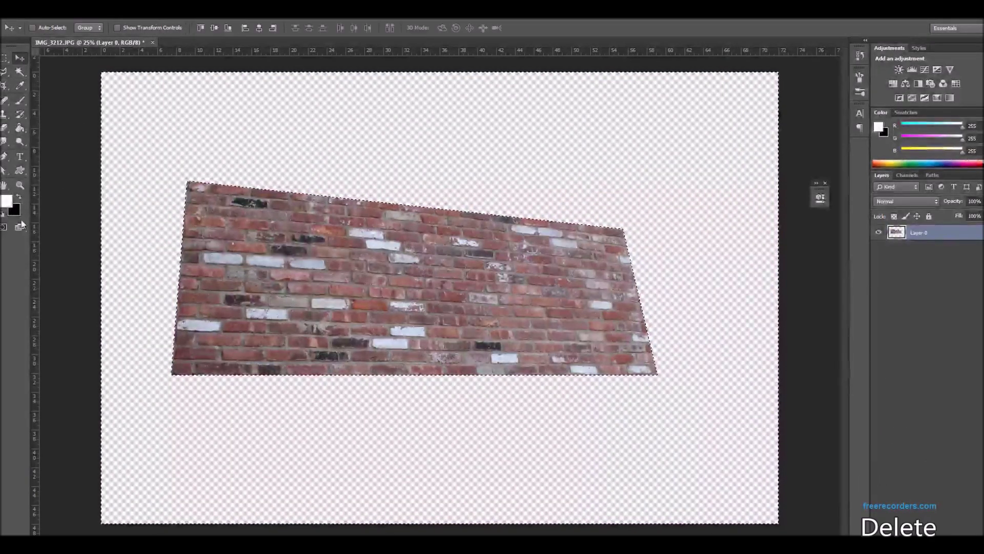
left_click_drag(36, 221, 171, 252)
left_click_drag(260, 51, 268, 184)
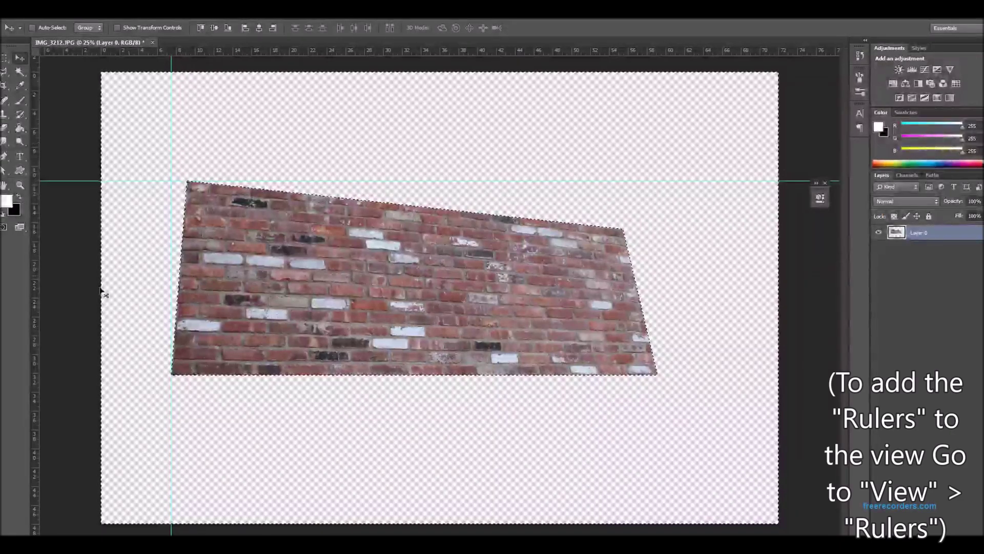
left_click_drag(36, 340, 659, 349)
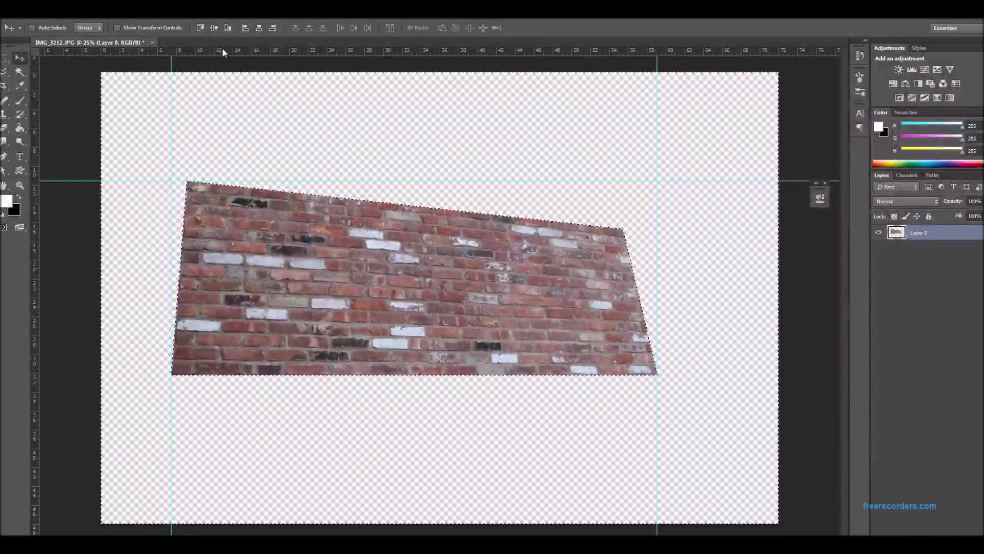
left_click_drag(222, 47, 261, 381)
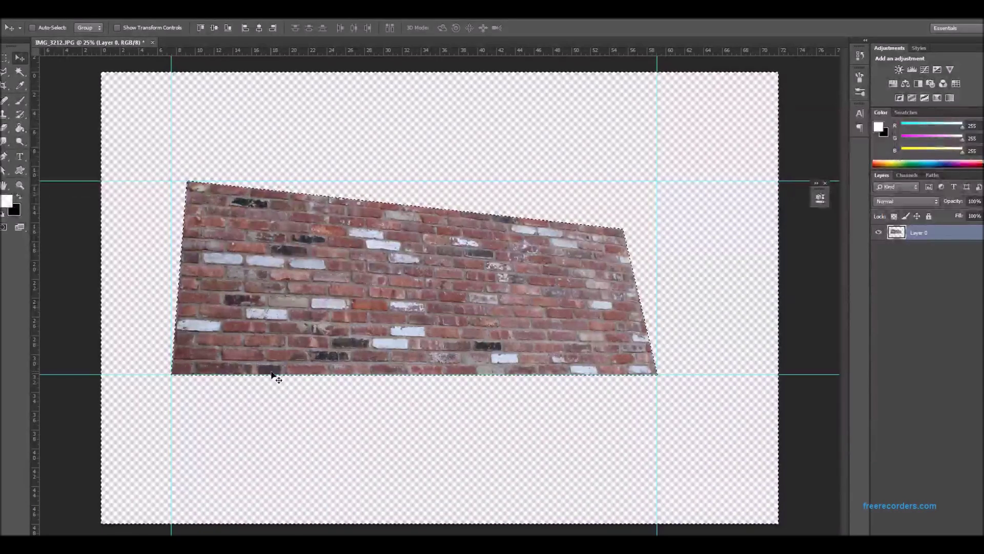
- Invert the selection back to the brick section using a selection tool
right_click(218, 261)
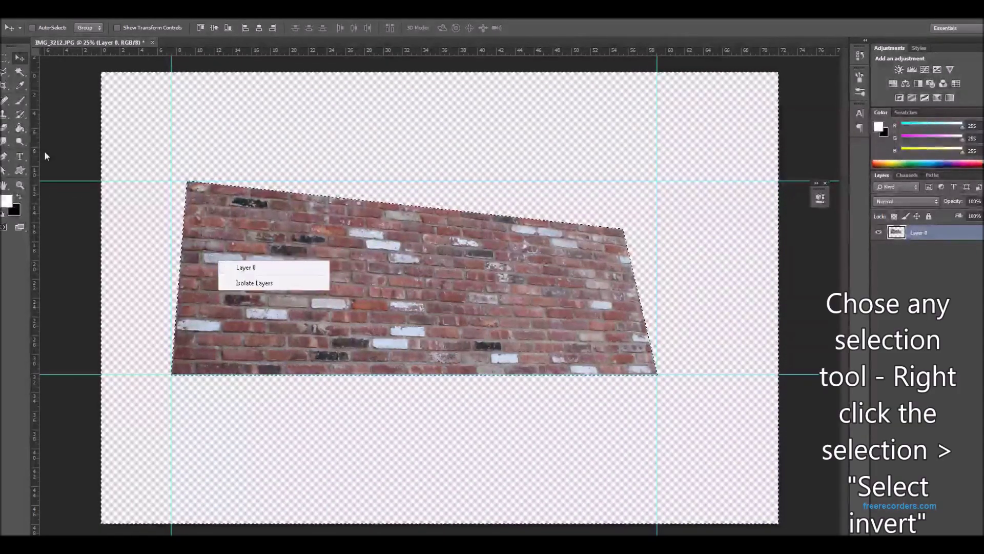
left_click(5, 71)
left_click(4, 71)
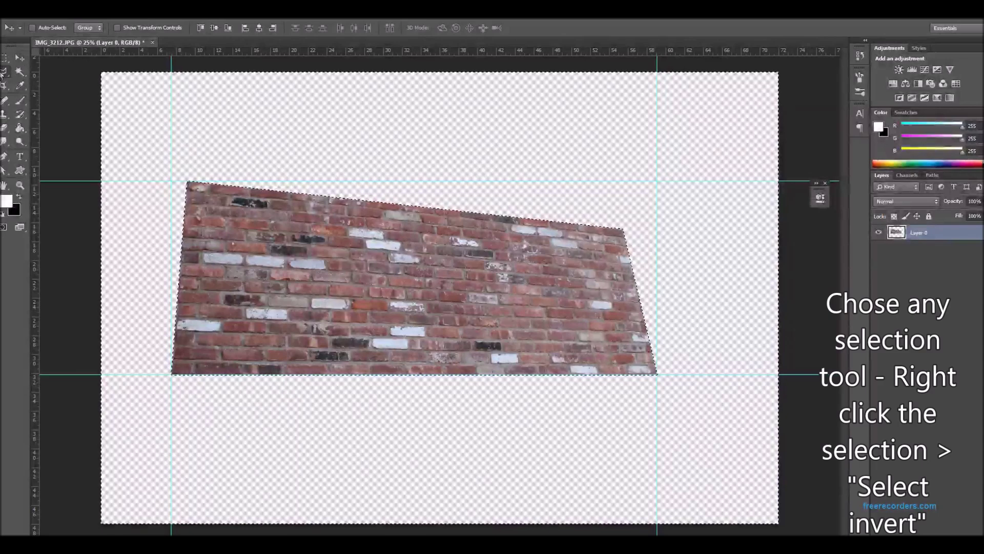
right_click(226, 270)
left_click(249, 291)
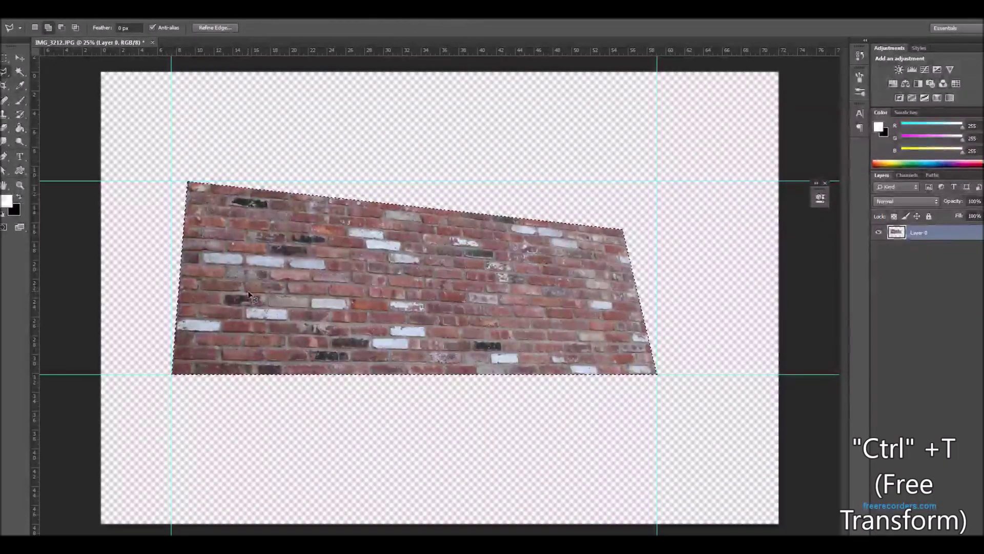
- Distort the brick section with Free Transform, pulling its upper-left corner outward until the bricks reach the guide intersection
key("ctrl+t")
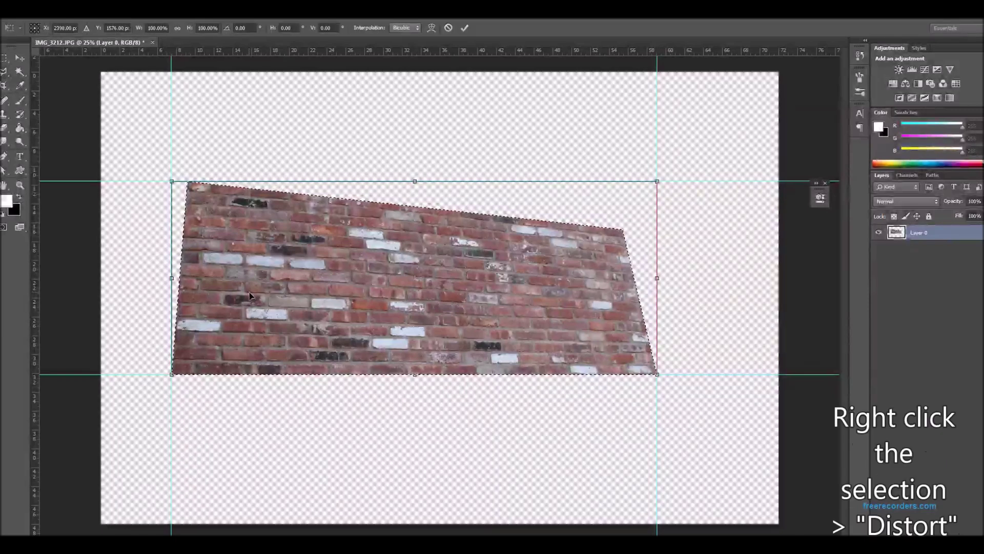
right_click(329, 257)
left_click(355, 312)
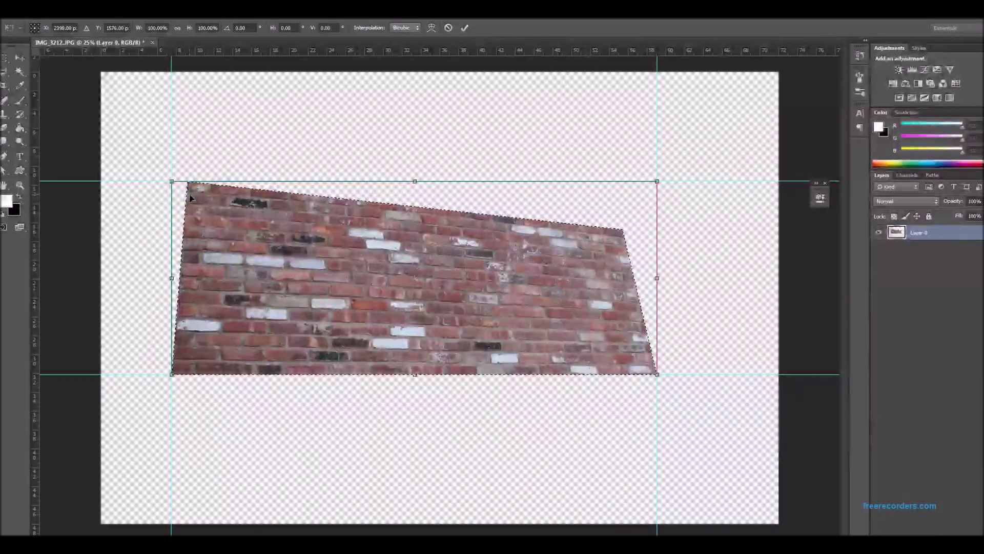
key("ctrl+plus")
key("ctrl+plus")
key("ctrl+plus")
key("ctrl+plus")
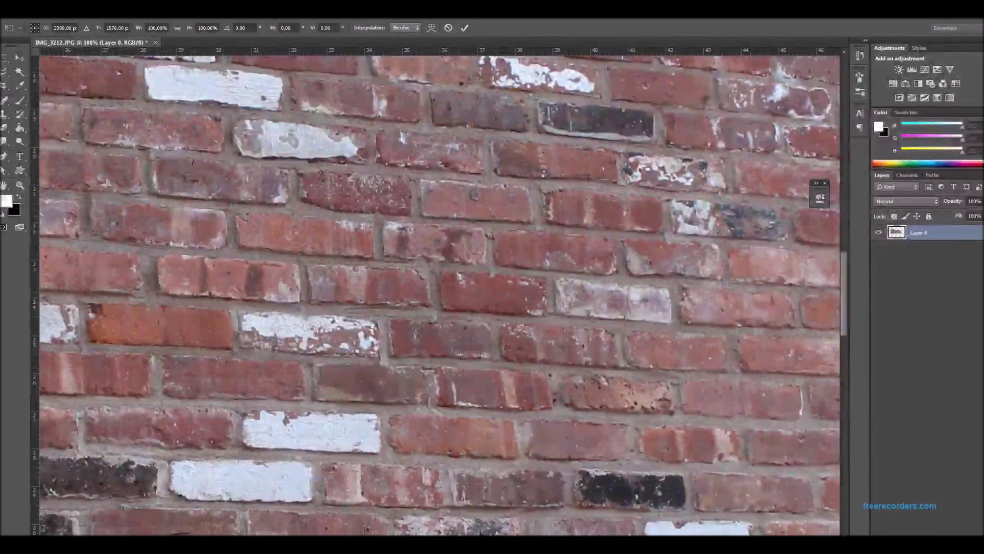
scroll(440, 295, "left", 10)
scroll(440, 296, "right", 4)
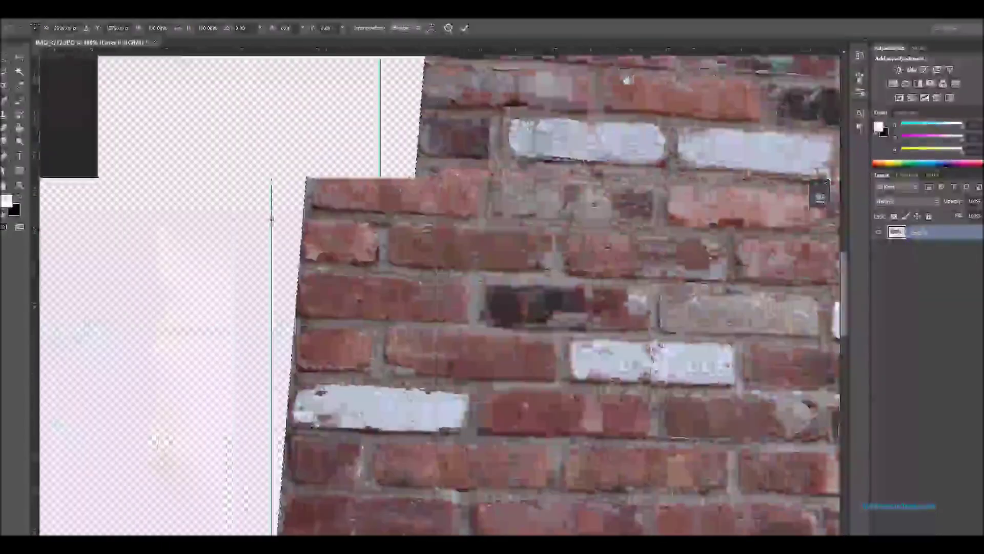
scroll(416, 403, "up", 10)
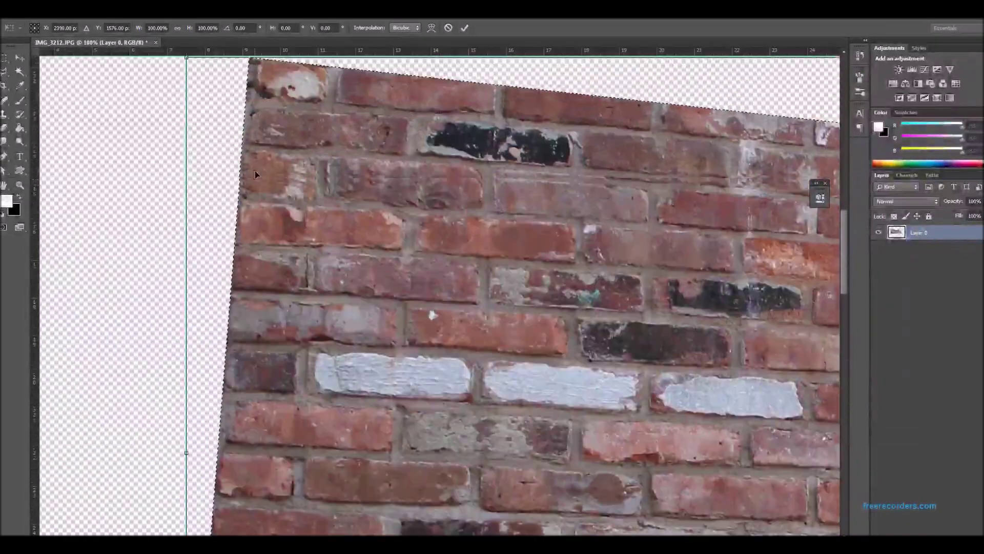
scroll(237, 161, "up", 1)
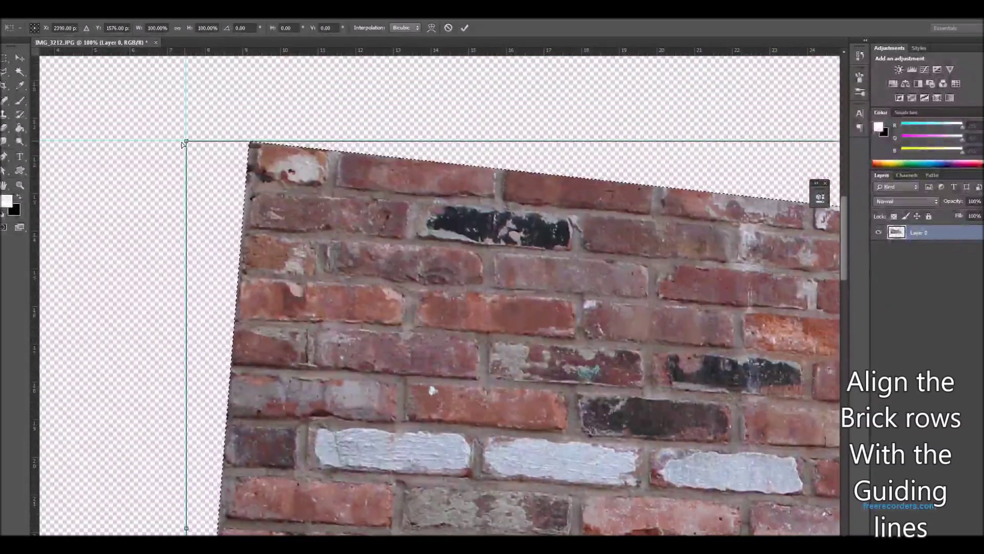
left_click_drag(182, 143, 121, 143)
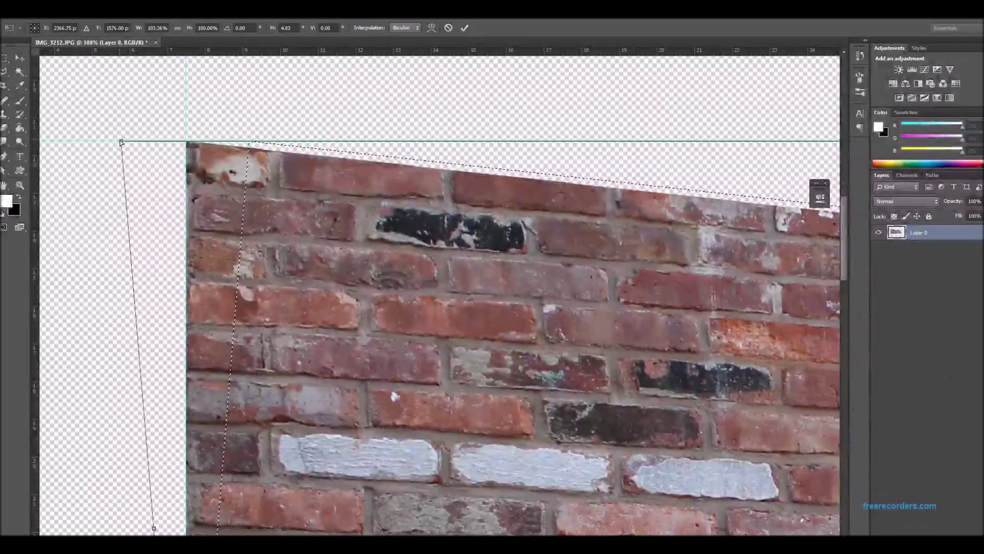
- Distort the remaining corners until the bricks fill the guide rectangle with level rows, and apply the transform
left_click_drag(228, 539, 739, 538)
left_click_drag(391, 143, 694, 61)
scroll(583, 200, "down", 10)
scroll(583, 200, "left", 15)
scroll(490, 339, "up", 5)
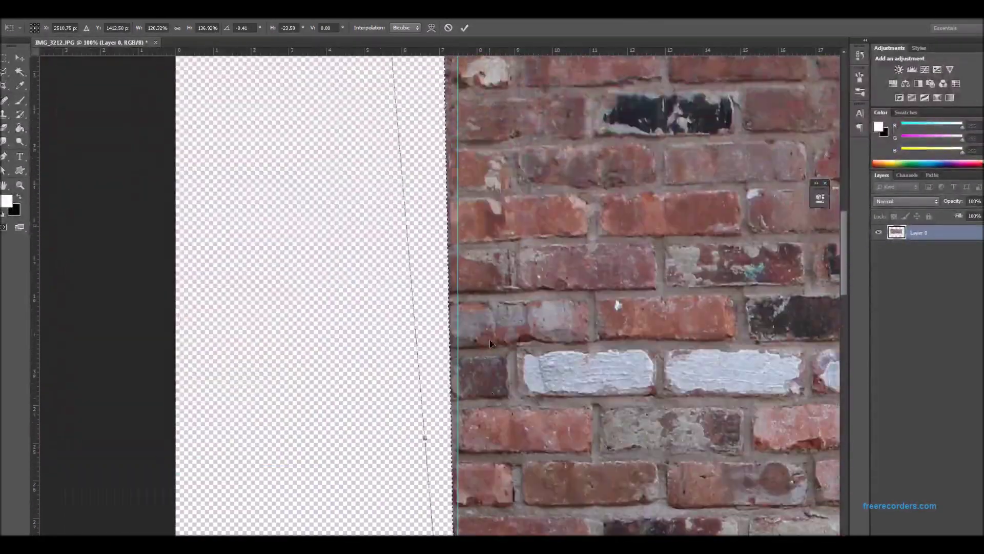
scroll(490, 344, "up", 5)
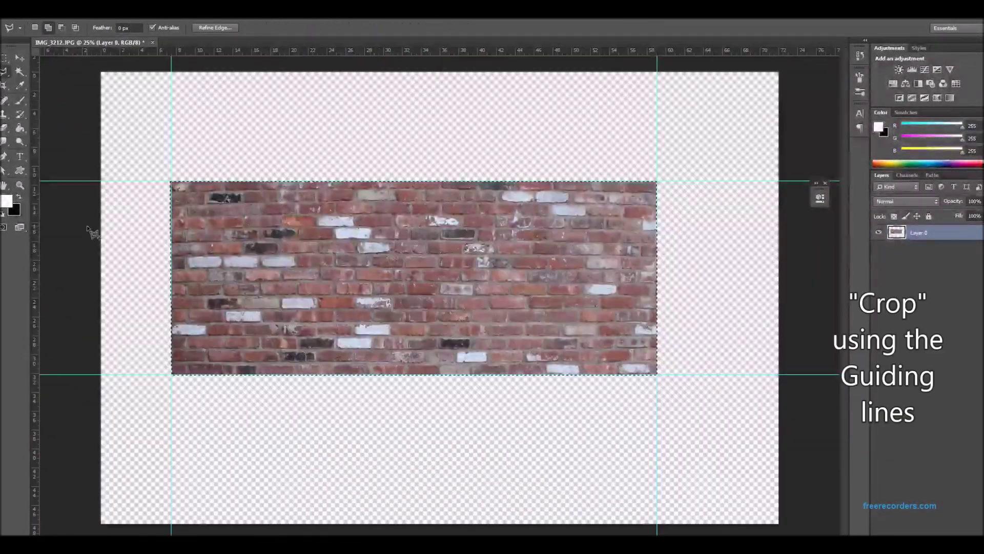
- Crop the image to the rectangle formed by the four guides
left_click(7, 86)
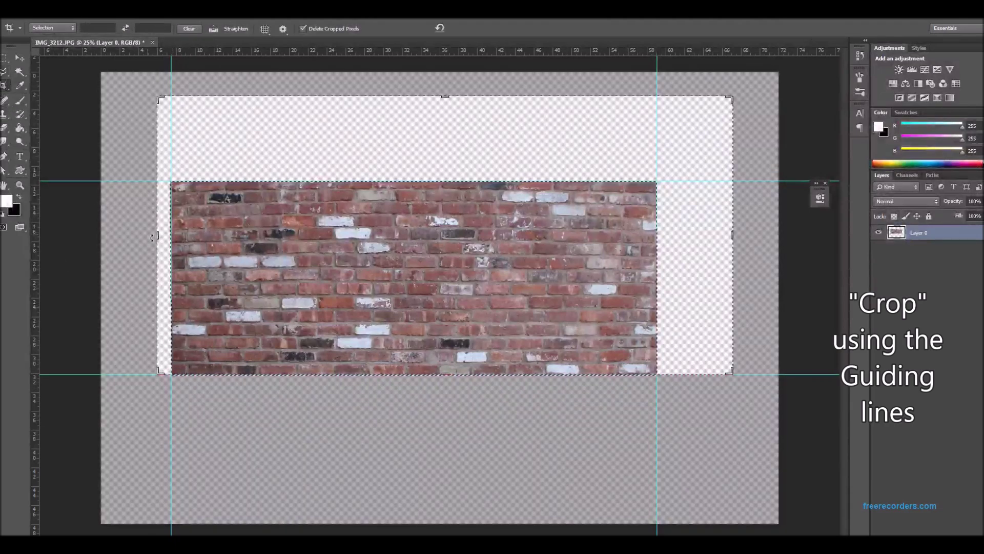
left_click_drag(159, 241, 166, 241)
left_click_drag(446, 97, 446, 138)
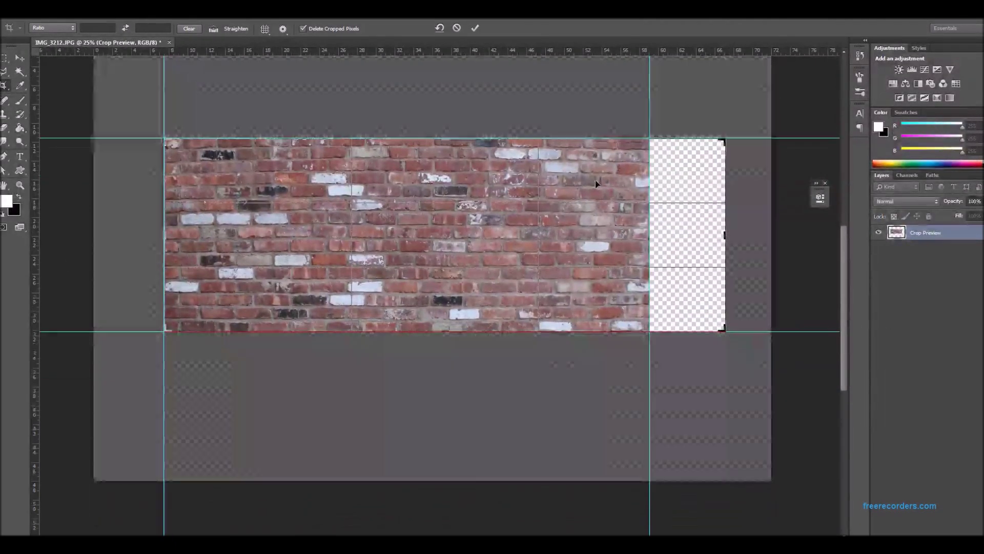
left_click_drag(730, 237, 676, 242)
key("Return")
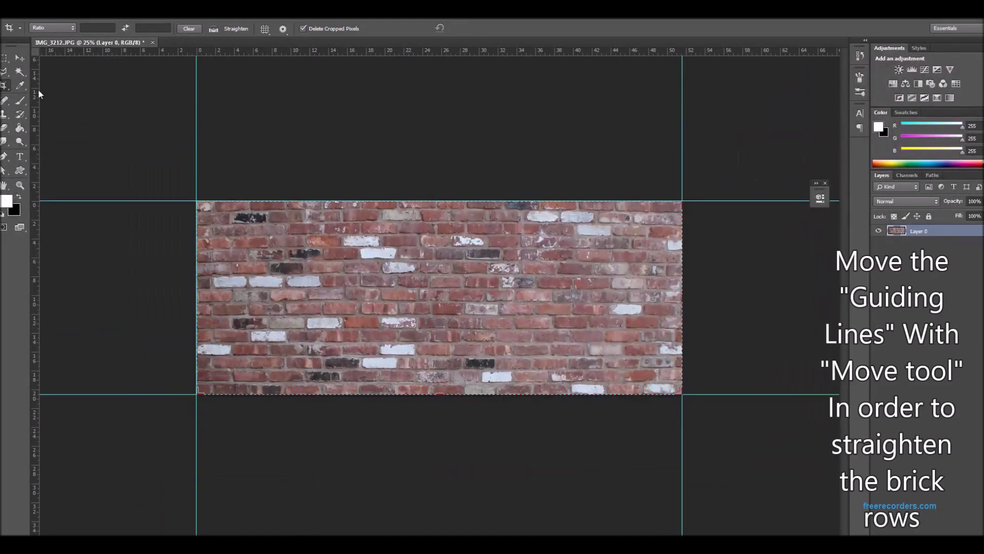
- Shift the upper and lower horizontal guides inward to the nearest mortar joints of the brick rows
left_click(19, 58)
left_click_drag(372, 201, 373, 210)
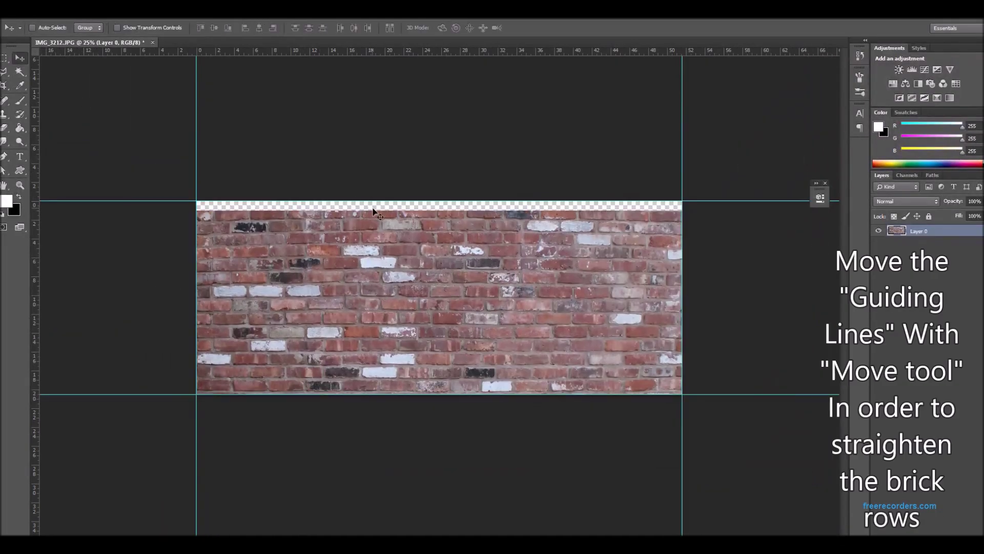
key("ctrl+z")
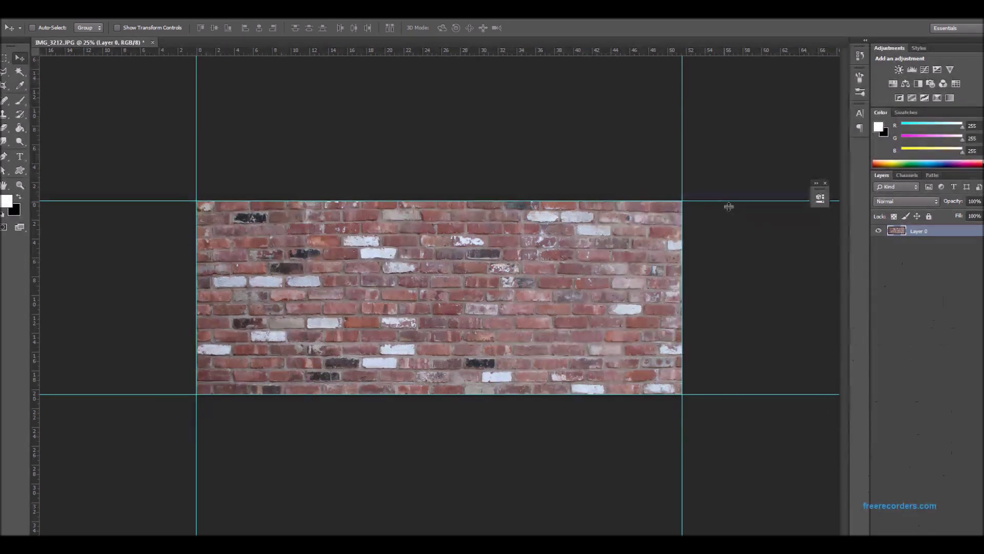
left_click_drag(727, 213, 726, 213)
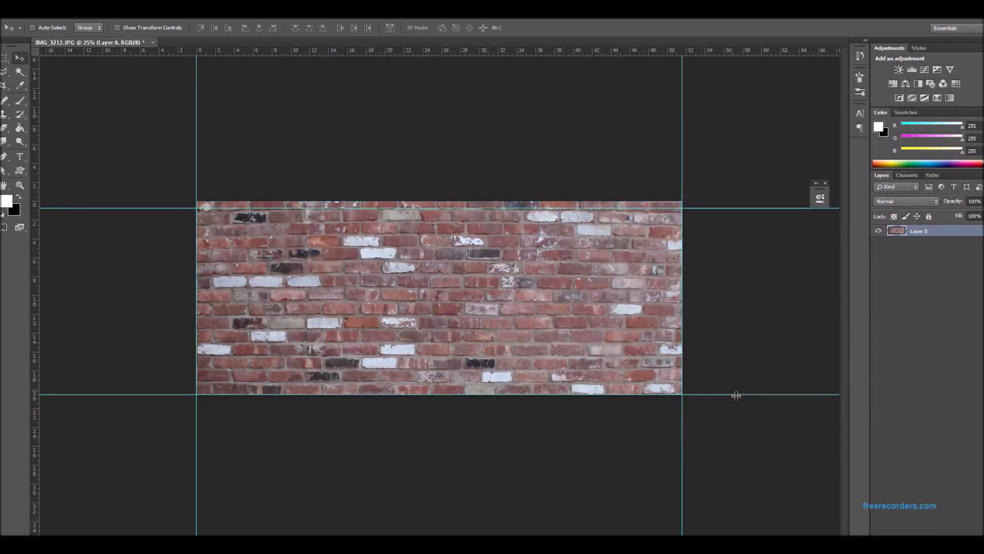
left_click_drag(736, 395, 737, 390)
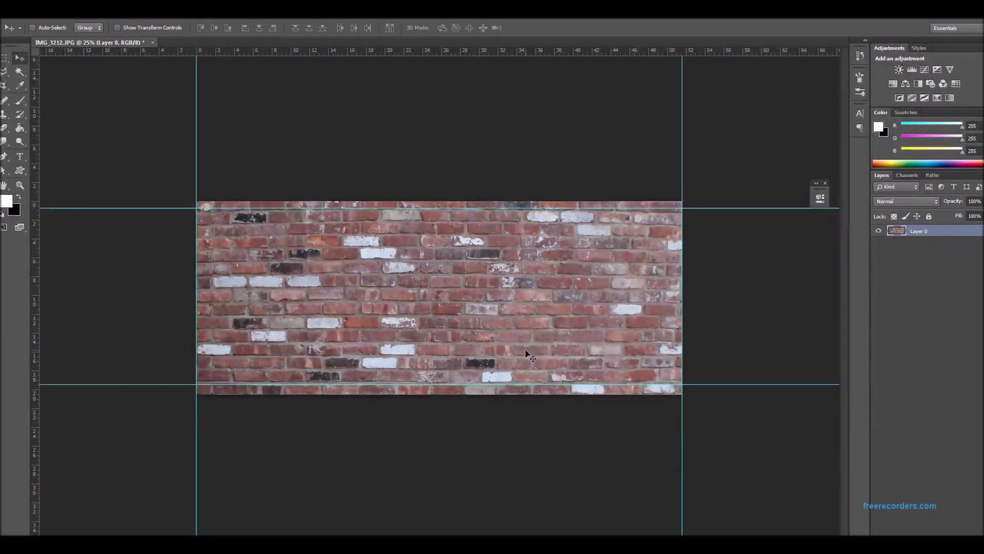
- Distort the cropped brick layer at its right-hand corners to line up the outer brick rows with the horizontal guides
key("ctrl+t")
right_click(623, 266)
left_click(708, 323)
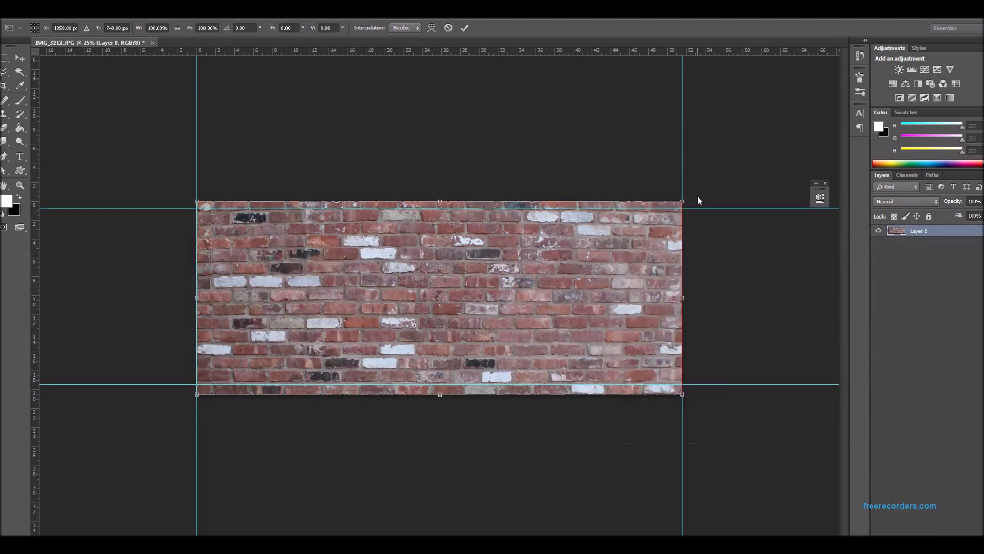
key("ctrl+plus")
key("ctrl+plus")
key("ctrl+plus")
left_click_drag(697, 196, 160, 310)
mouse_move(552, 166)
left_mouse_down()
mouse_move(550, 157)
mouse_move(551, 165)
left_mouse_up()
scroll(552, 165, "down", 5)
left_click_drag(550, 455, 551, 464)
- Distort the lower-left and upper-left corners outward so the mortar joints there meet the horizontal guides
left_click_drag(578, 534, 261, 534)
scroll(390, 456, "down", 1)
left_click_drag(397, 422, 397, 429)
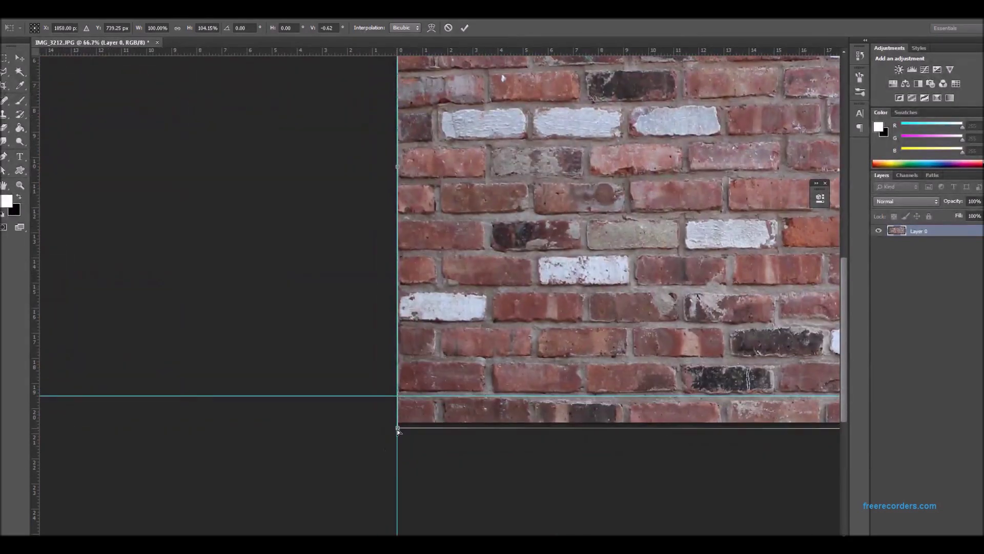
scroll(396, 428, "up", 5)
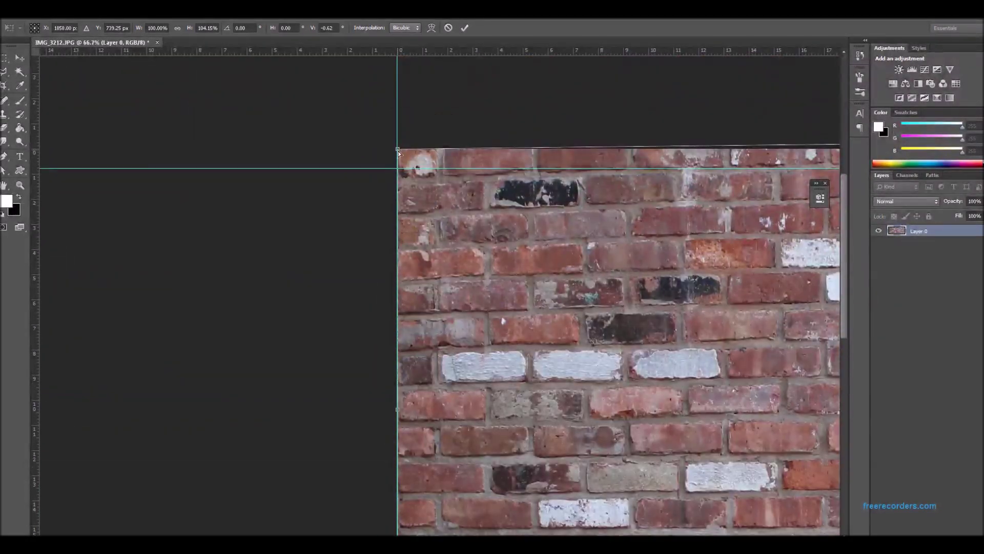
left_click_drag(399, 153, 398, 138)
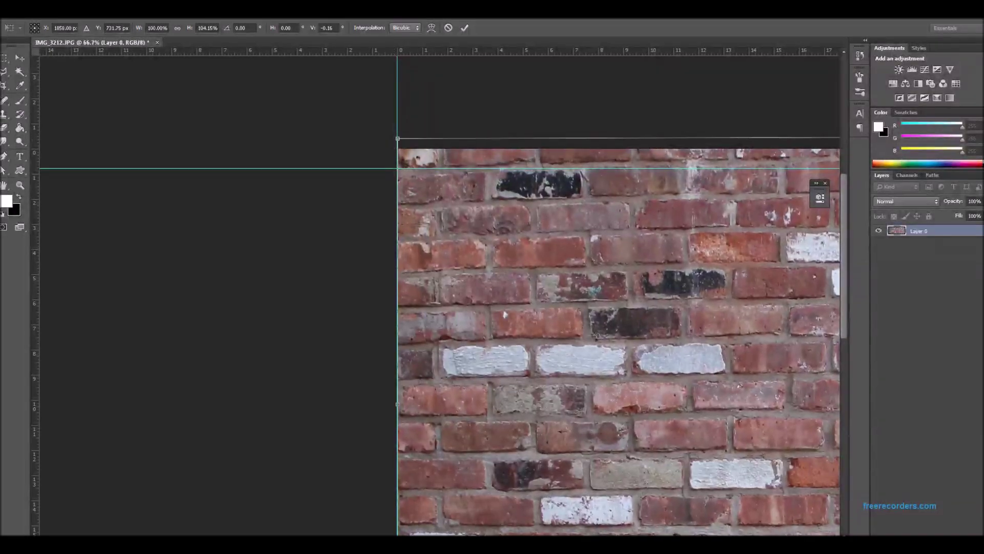
- Warp the middle of the brick layer so the bowed upper and lower rows straighten along the horizontal guides, and apply the transformation
scroll(454, 359, "right", 15)
right_click(453, 403)
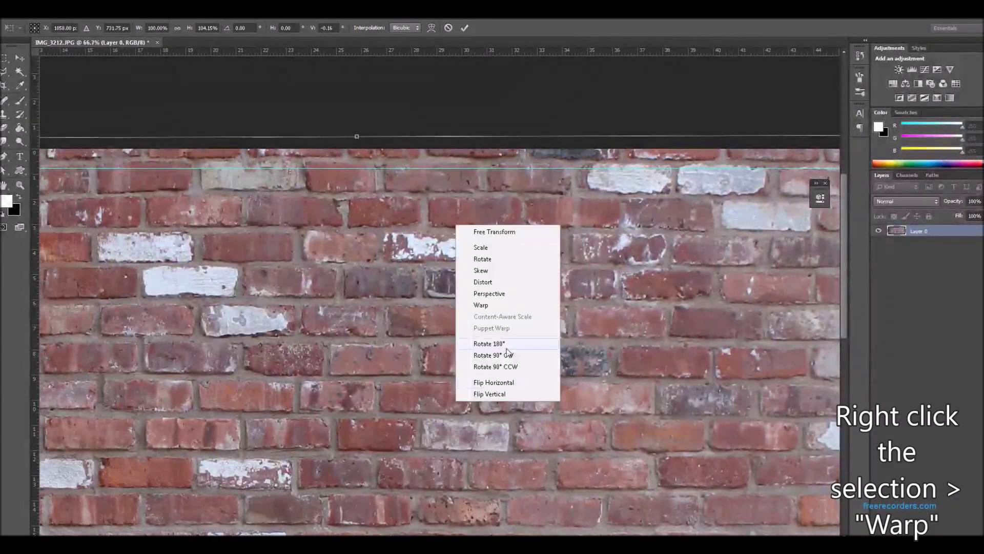
left_click(487, 305)
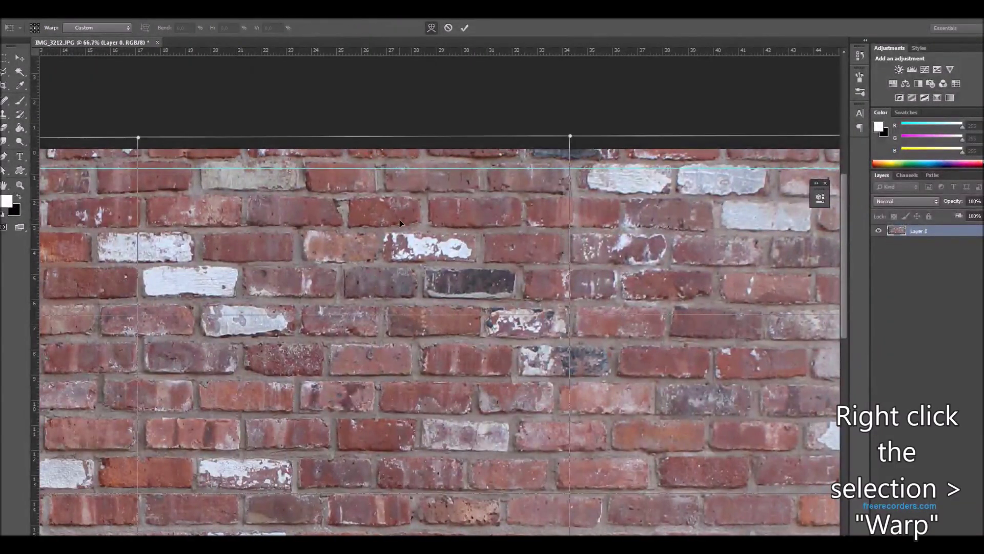
left_click_drag(401, 223, 401, 234)
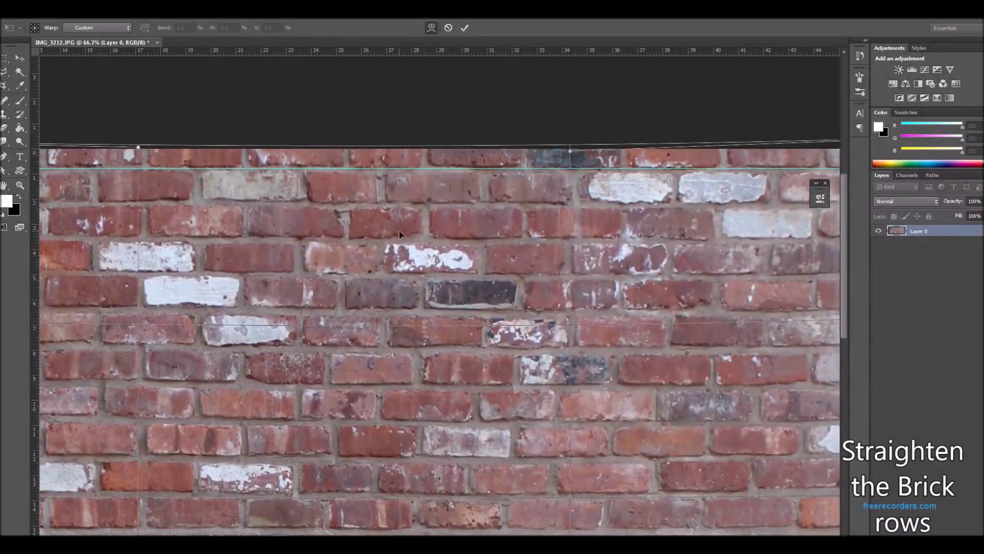
scroll(385, 243, "down", 5)
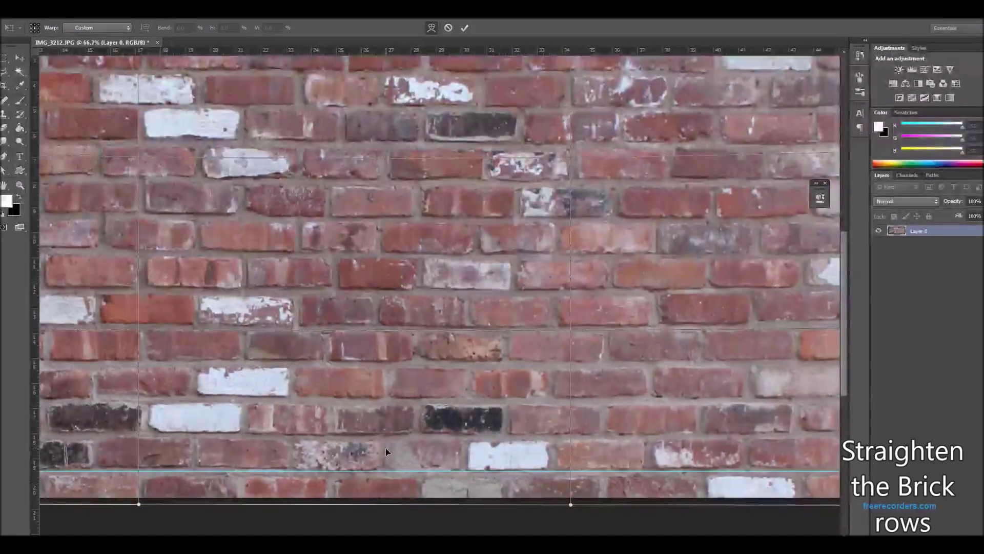
scroll(434, 471, "left", 4)
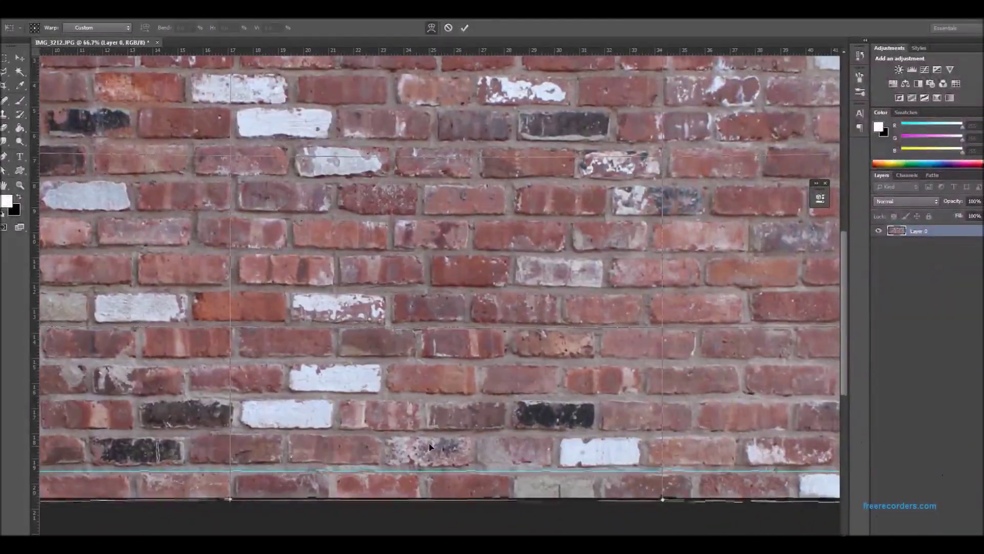
scroll(434, 471, "right", 9)
scroll(569, 208, "up", 5)
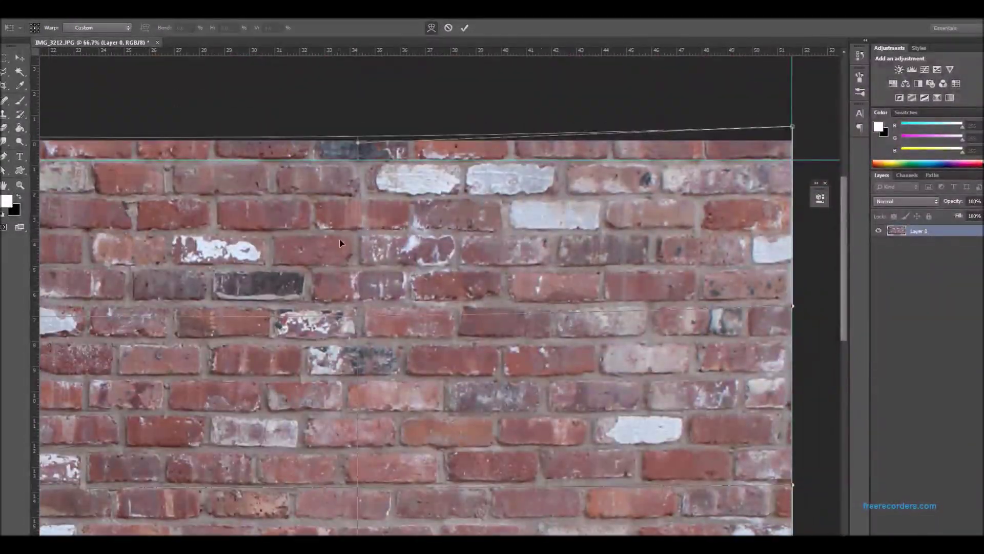
scroll(252, 308, "left", 10)
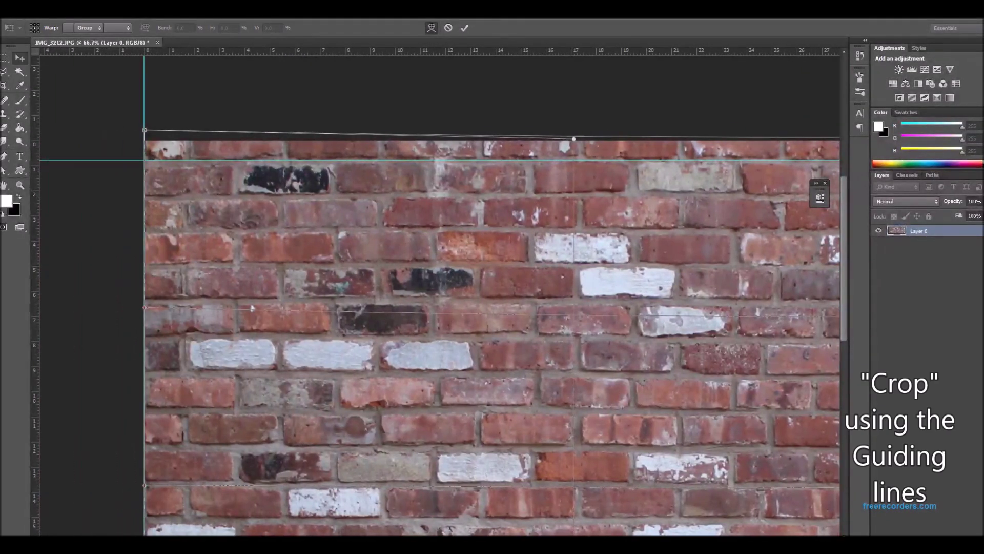
key("Return")
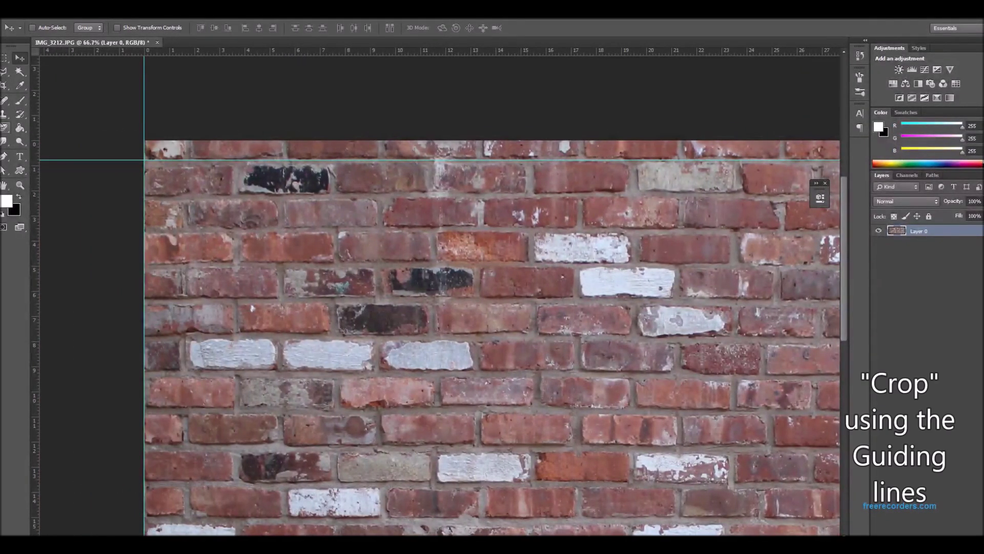
- Crop the image's upper and lower edges to the horizontal guides
key("c")
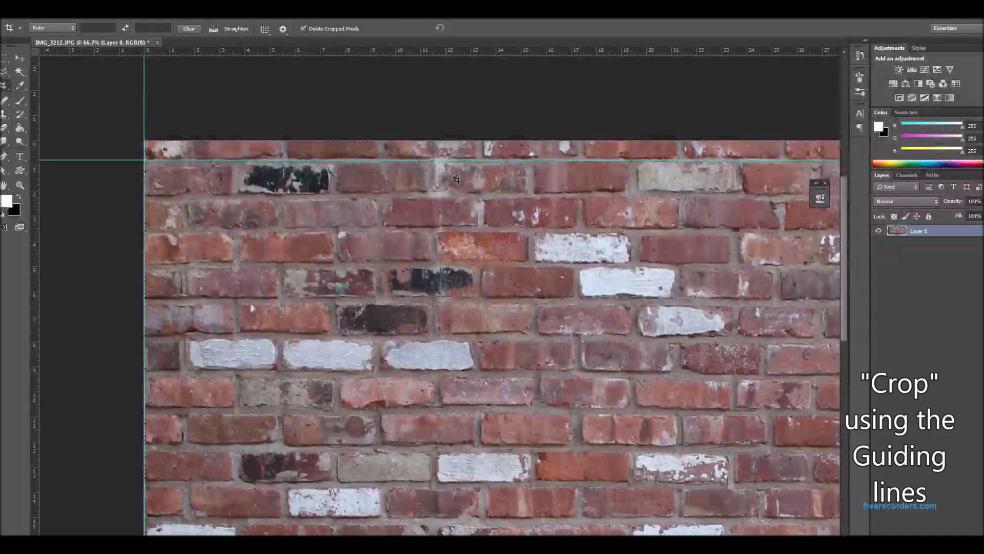
left_click_drag(721, 145, 721, 154)
scroll(701, 325, "down", 5)
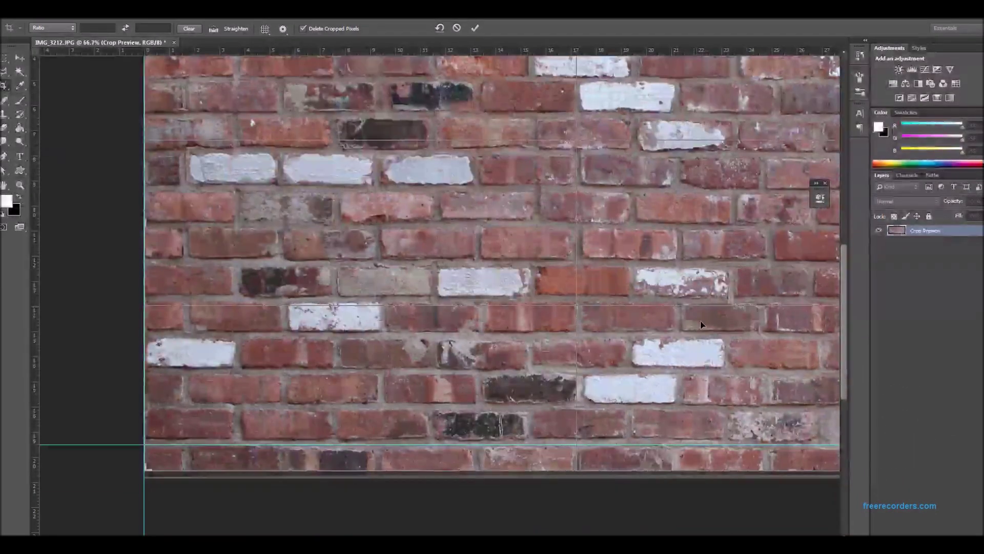
left_click_drag(793, 476, 791, 463)
key("Return")
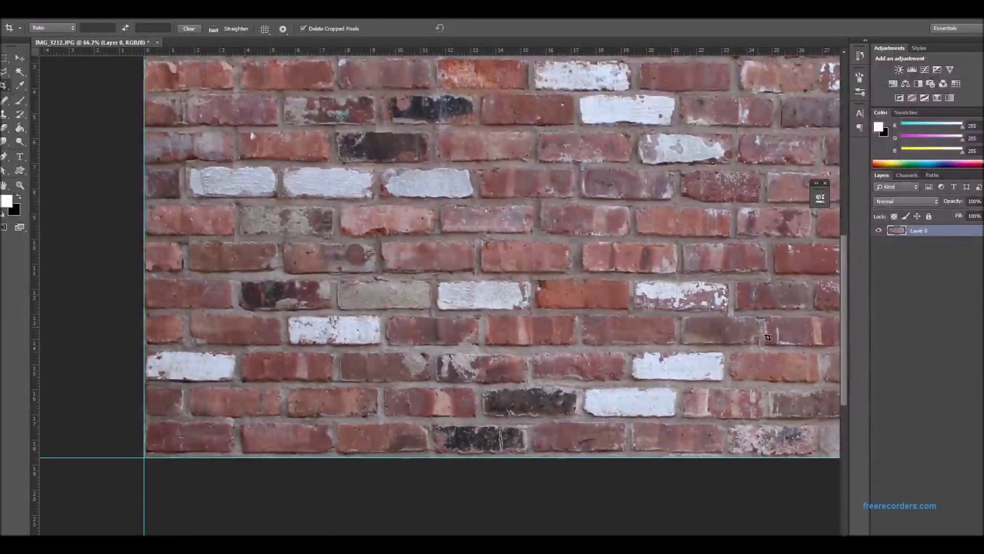
- Clear all guides from the cropped brick image
key("ctrl+minus")
key("ctrl+minus")
key("ctrl+minus")
left_click(136, 18)
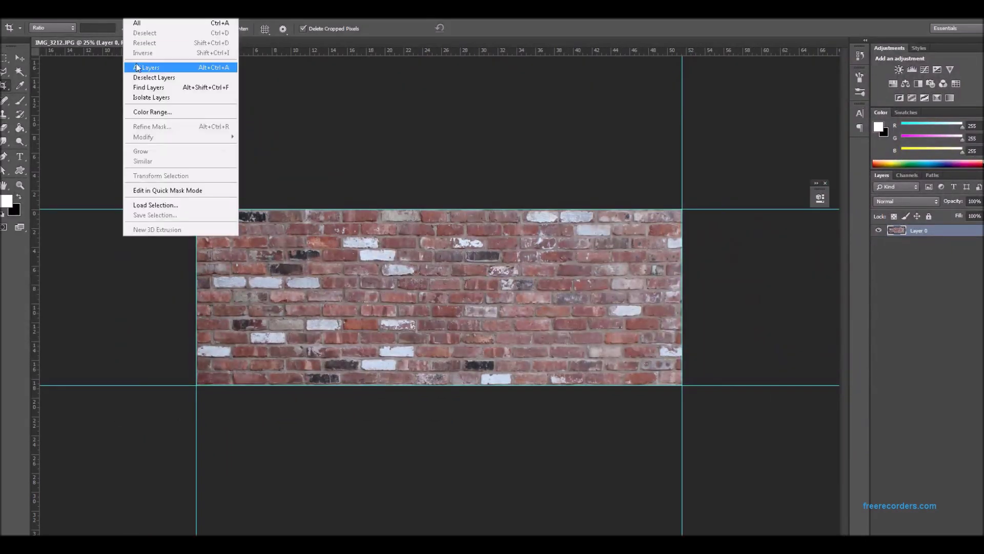
mouse_move(159, 18)
mouse_move(200, 18)
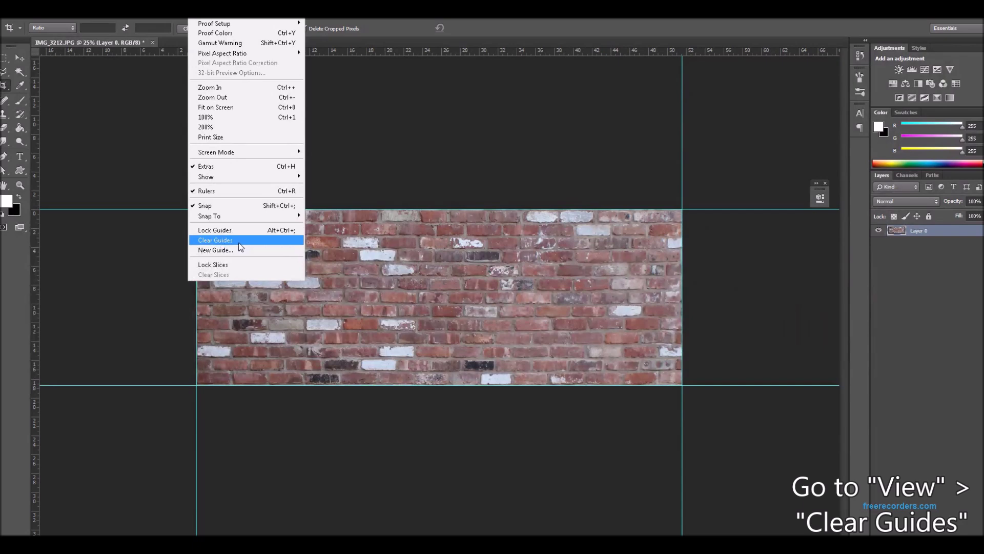
left_click(215, 240)
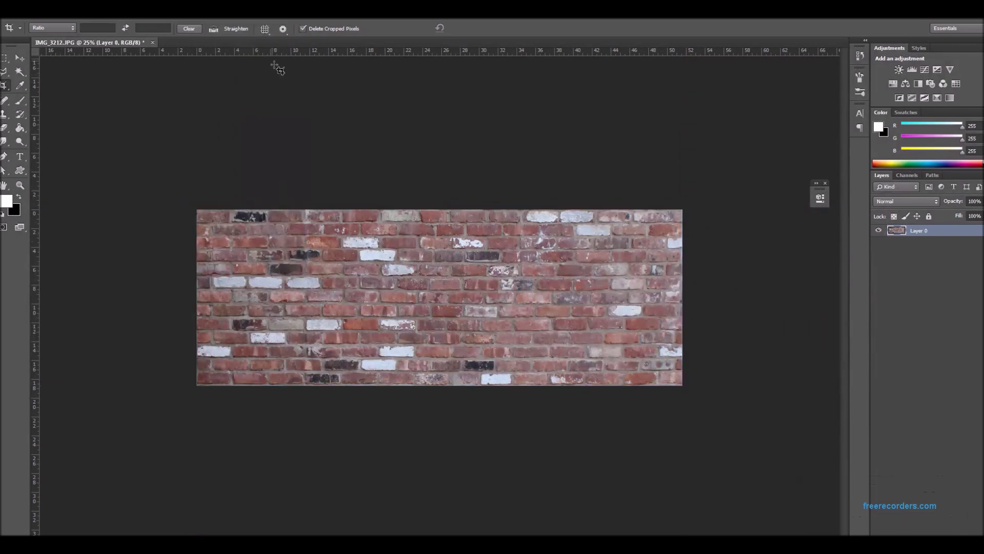
- Start the Camera Raw Filter with Temperature +3, Tint -3, Exposure -0.05, Contrast +23, Highlights -100, Shadows +100 and Whites -19
key("ctrl+plus")
left_click(157, 18)
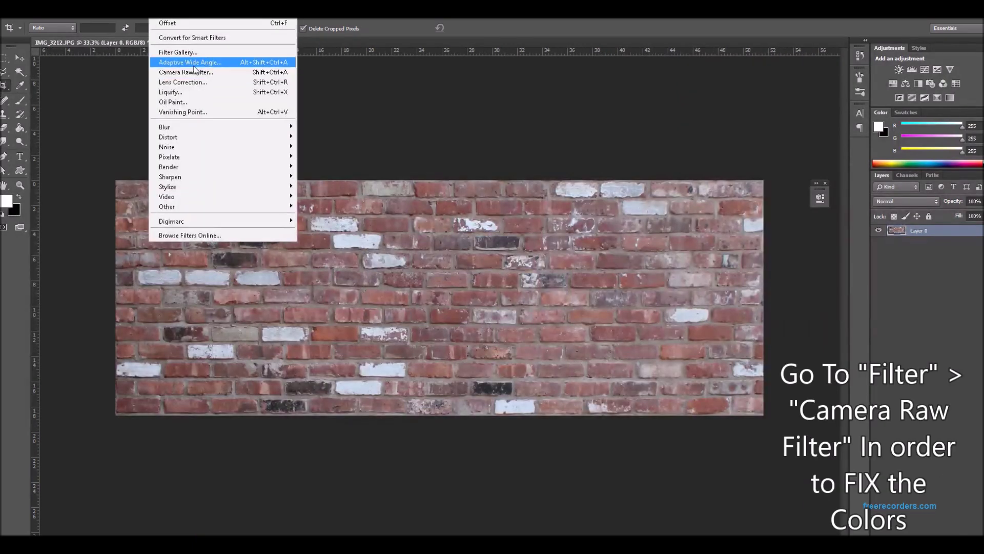
left_click(200, 73)
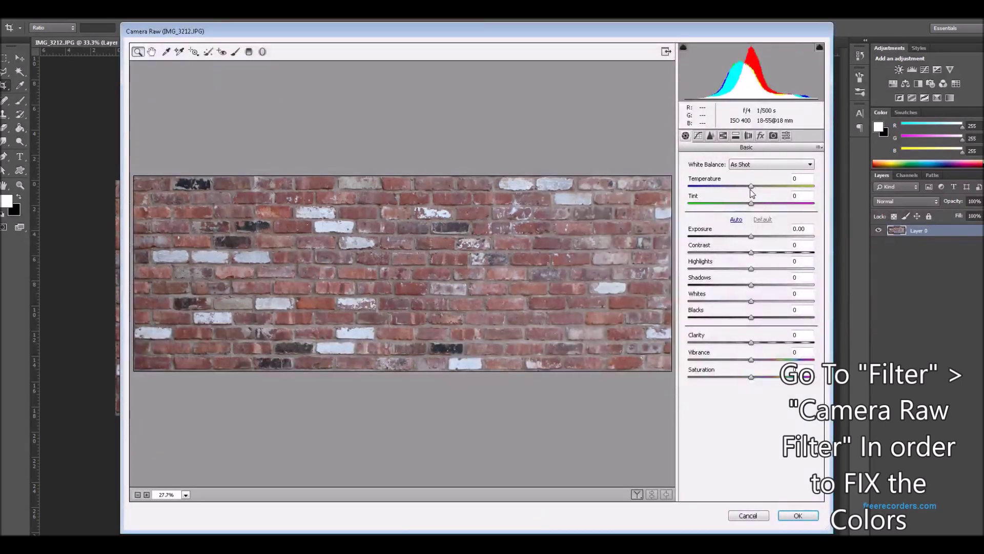
left_click_drag(751, 188, 740, 301)
left_click_drag(759, 285, 689, 269)
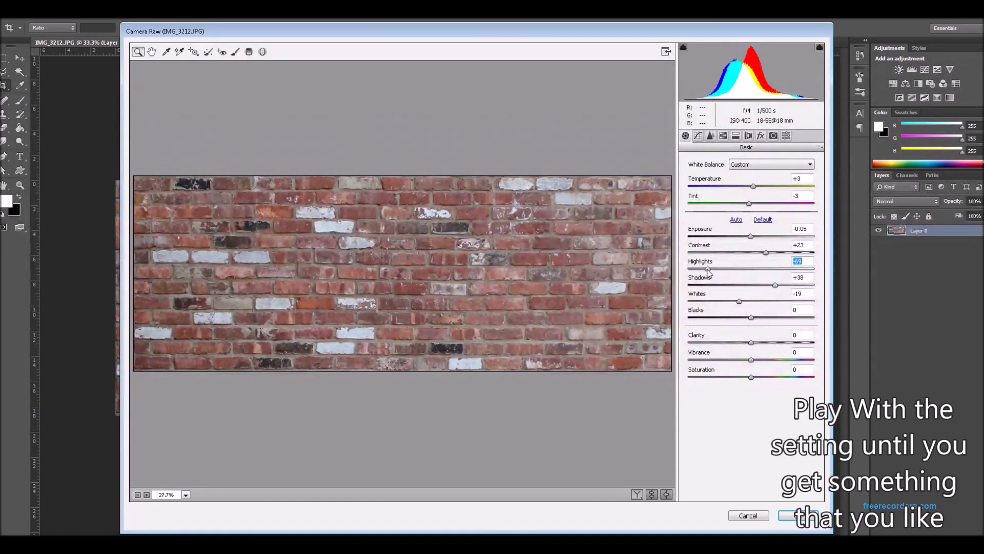
- Set Clarity to +4, fine-tune Vibrance and Saturation slightly, and apply the Camera Raw adjustments
left_click_drag(751, 342, 757, 343)
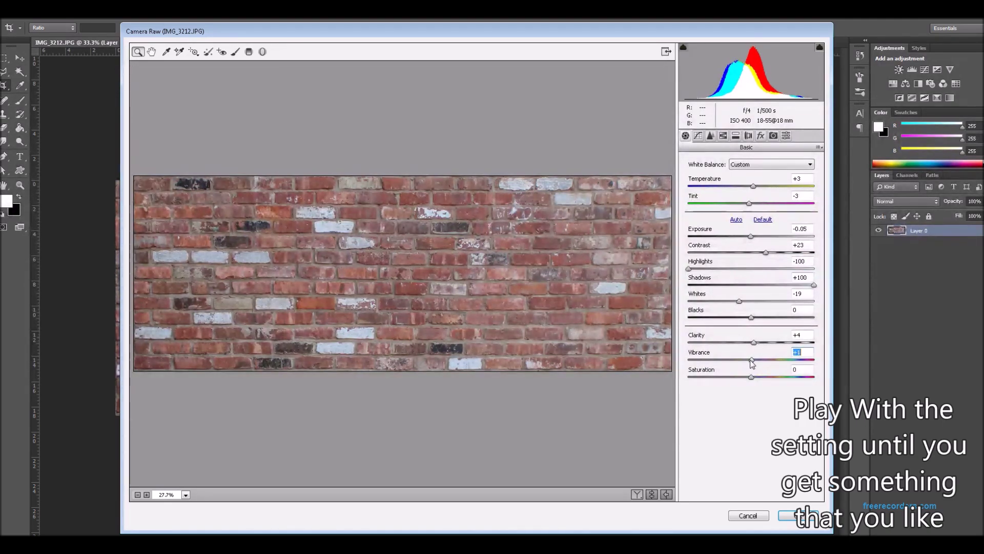
left_click_drag(751, 377, 752, 377)
left_click(797, 516)
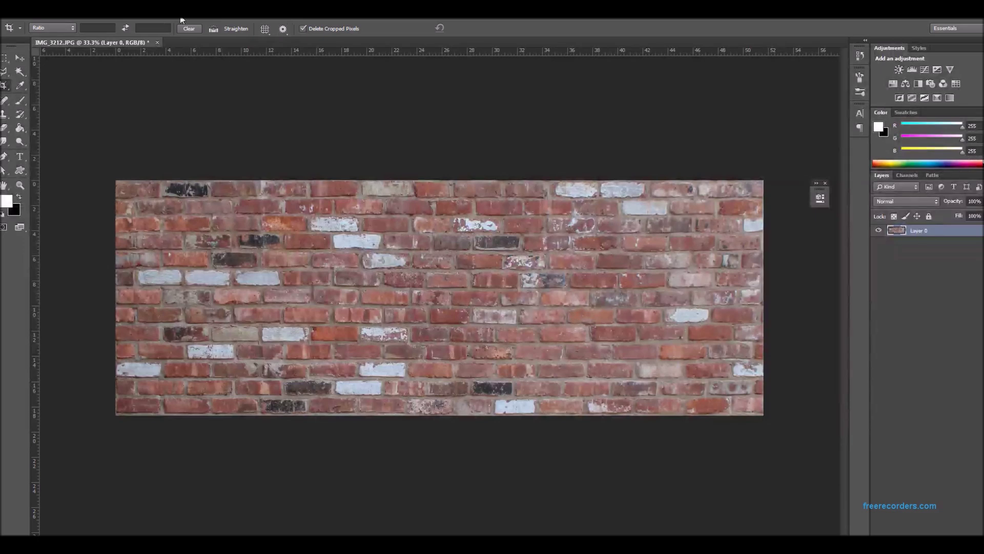
- Offset the image with Wrap Around and 498 pixels down, placing the vertical seam near the middle
left_click(133, 9)
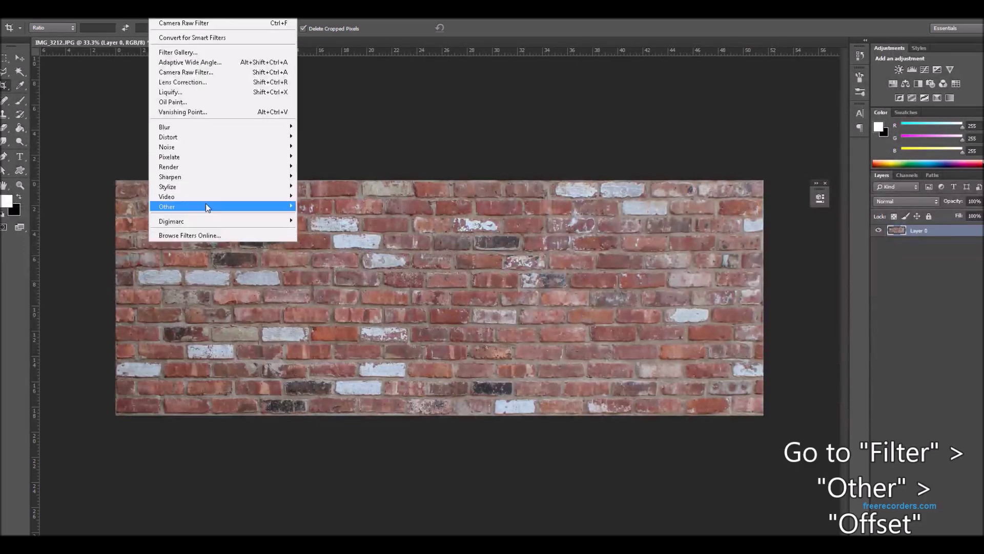
mouse_move(208, 207)
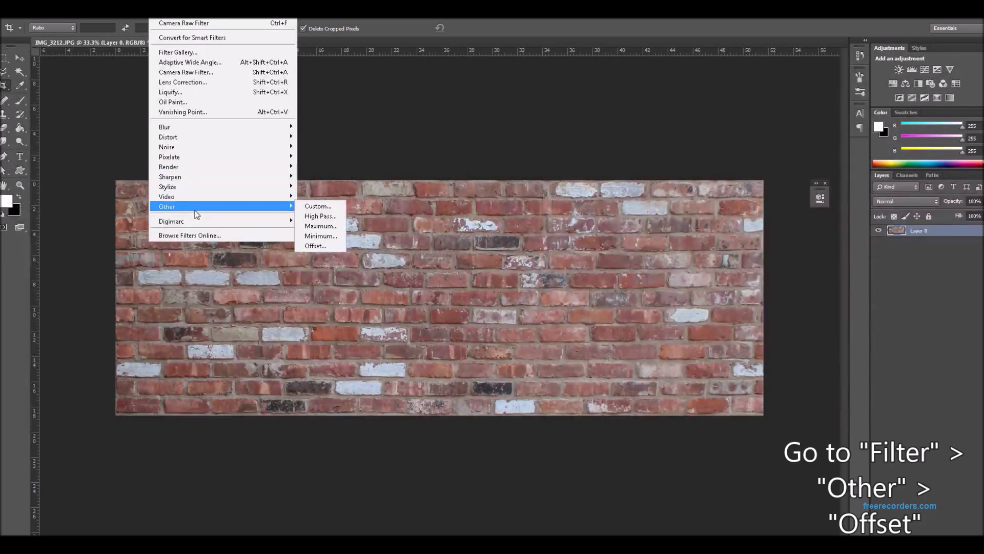
left_click(315, 246)
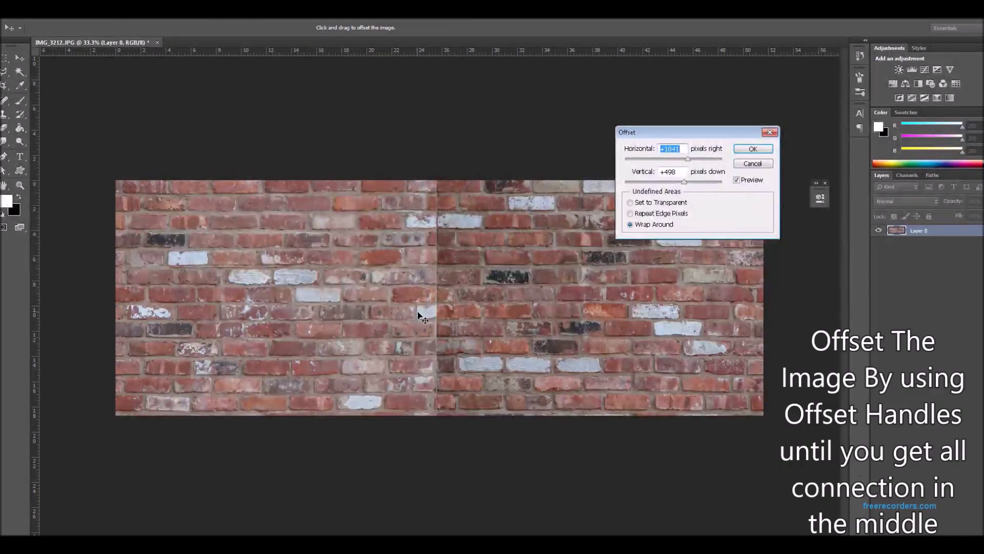
left_click(754, 152)
- Set up the Clone Stamp with a larger soft brush at 0% hardness for retouching the vertical seam
key("c")
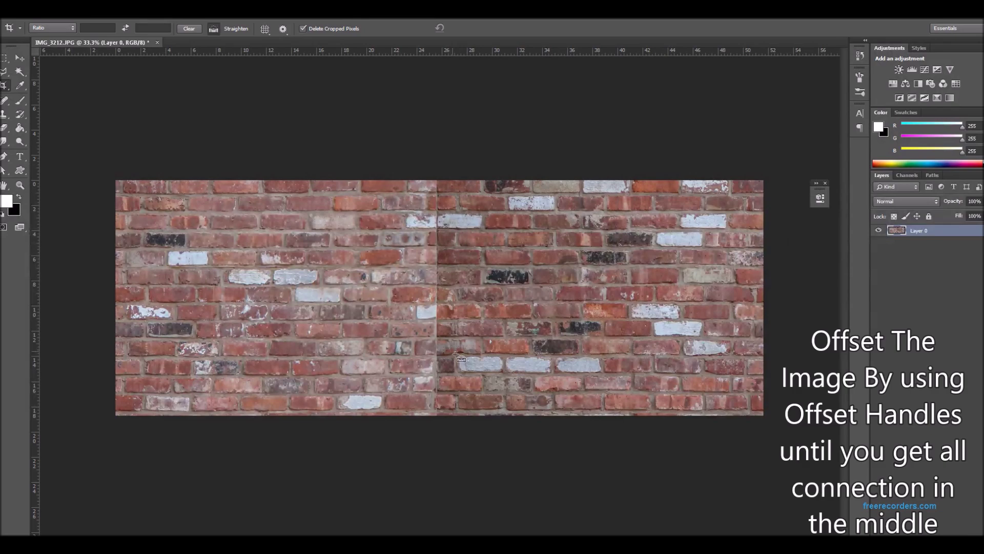
key("ctrl+plus")
key("ctrl+plus")
key("ctrl+plus")
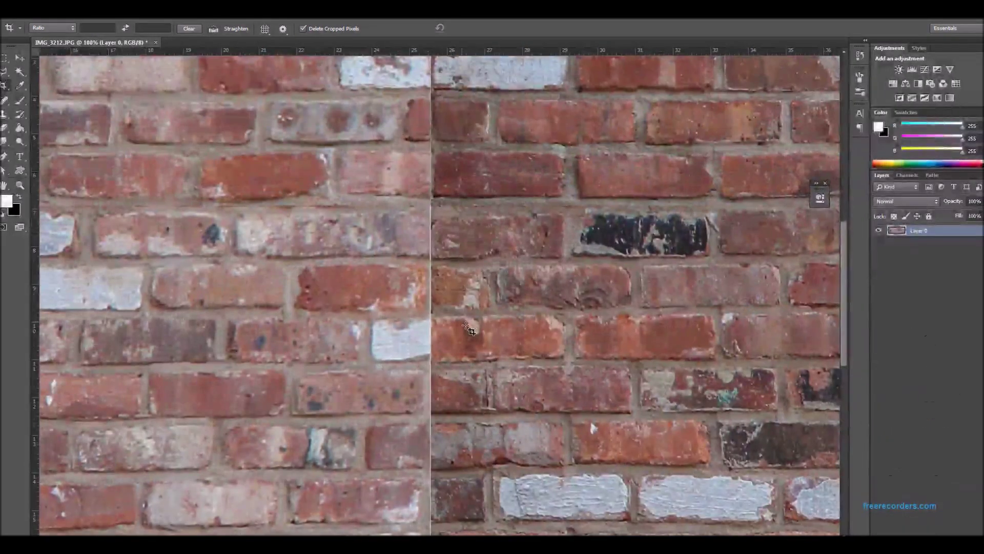
scroll(470, 331, "down", 5)
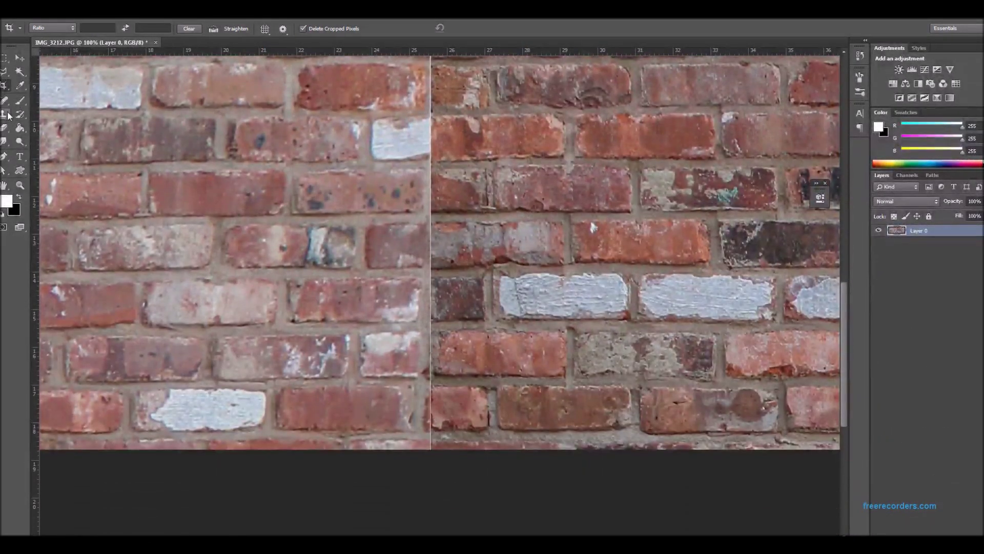
left_click(4, 114)
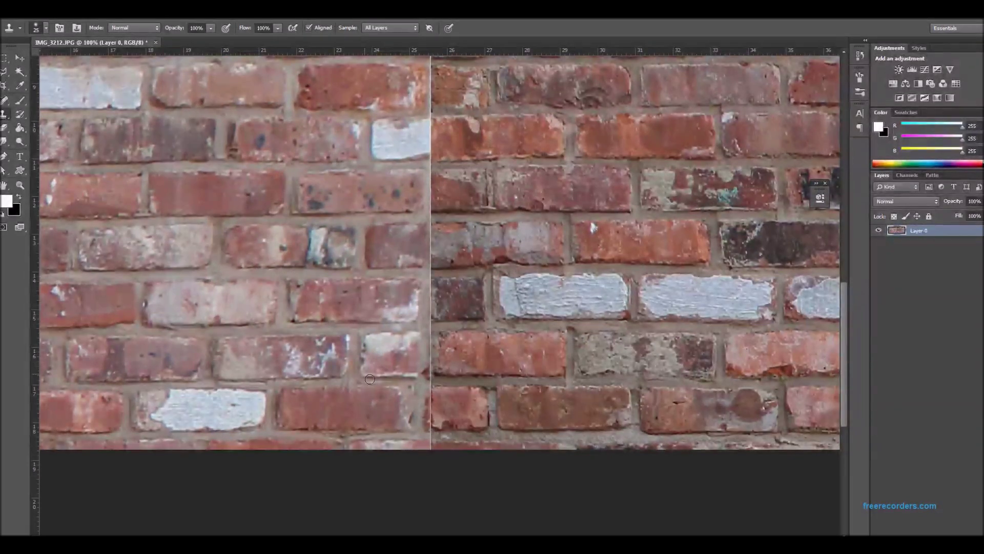
left_click(46, 28)
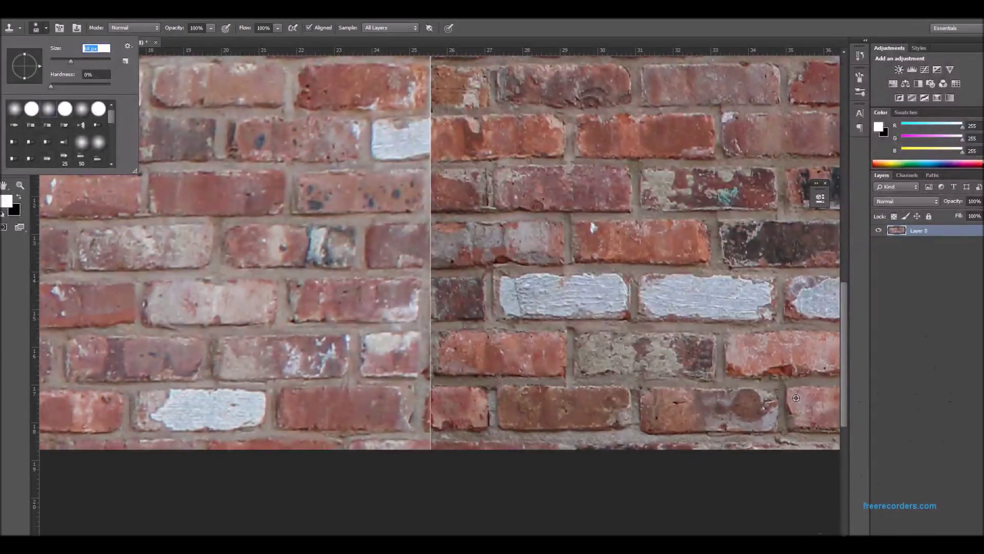
key("Return")
- Clone brick and mortar texture over the vertical seam through the lower brick rows, working upward
scroll(462, 441, "down", 1)
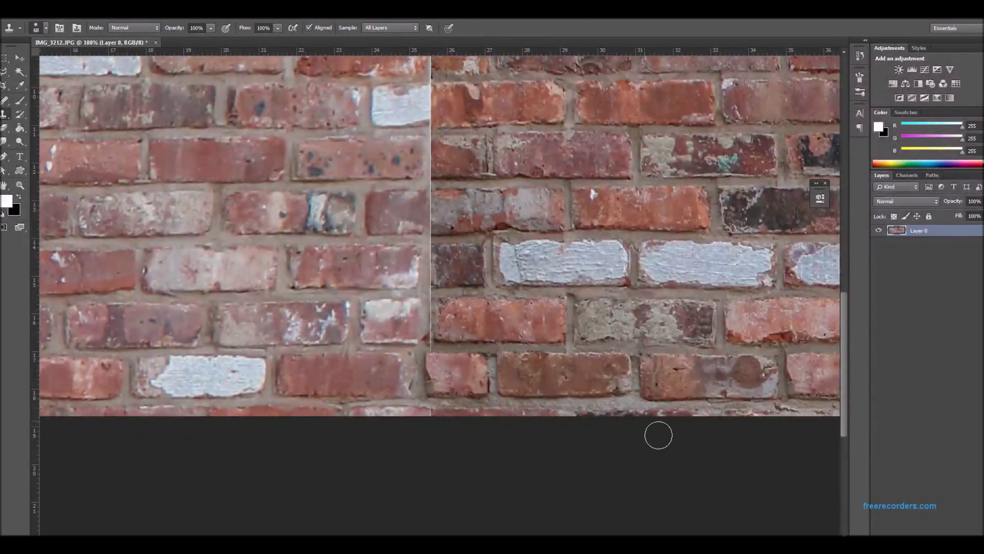
scroll(659, 435, "up", 2)
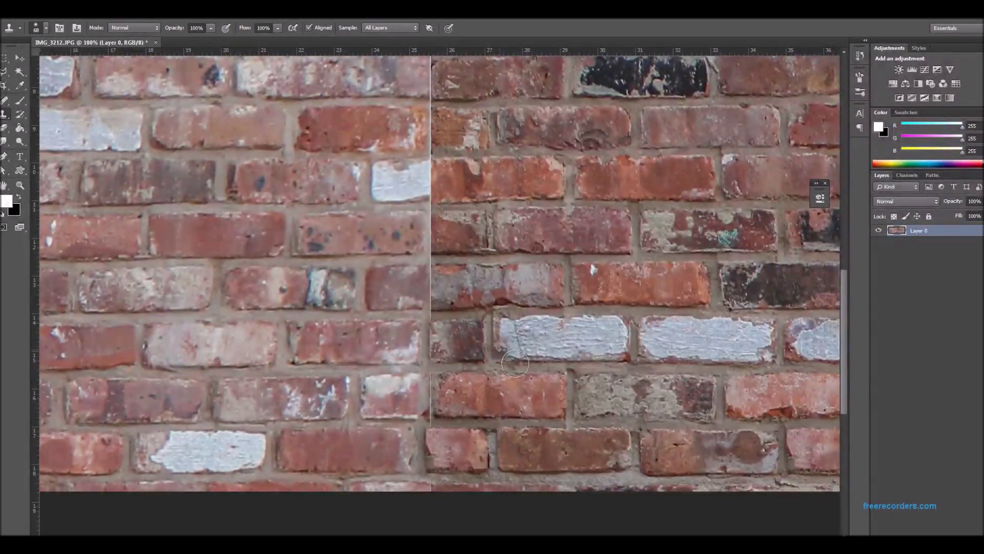
scroll(515, 364, "down", 1)
scroll(510, 401, "up", 3)
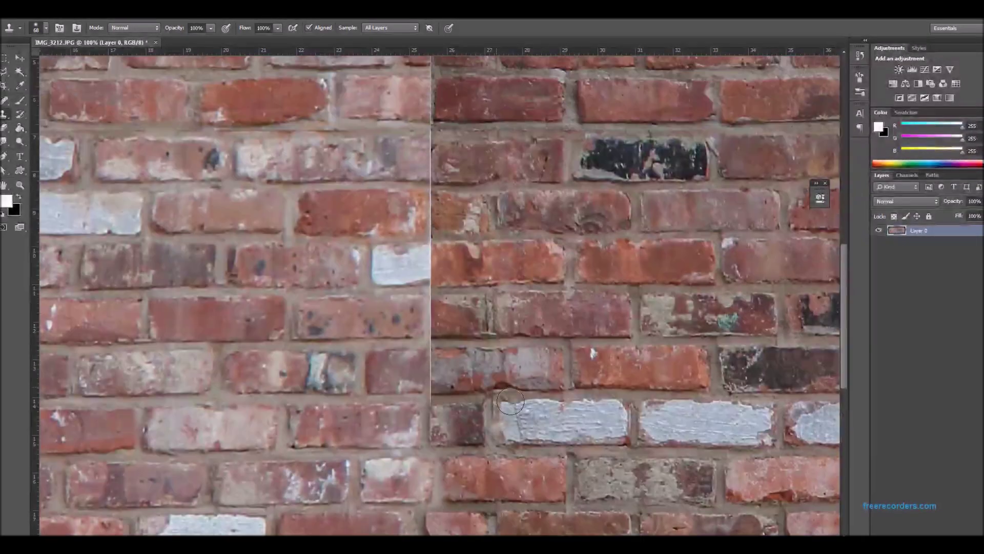
scroll(511, 401, "up", 1)
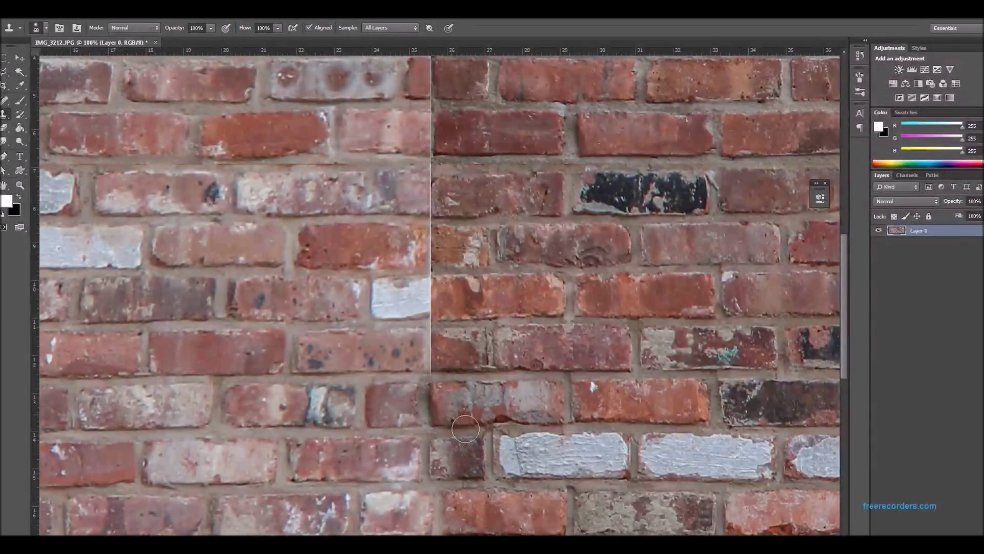
scroll(464, 428, "up", 2)
mouse_move(450, 413)
left_mouse_down()
mouse_move(458, 439)
mouse_move(377, 443)
mouse_move(361, 418)
mouse_move(462, 439)
left_mouse_up()
scroll(423, 428, "up", 2)
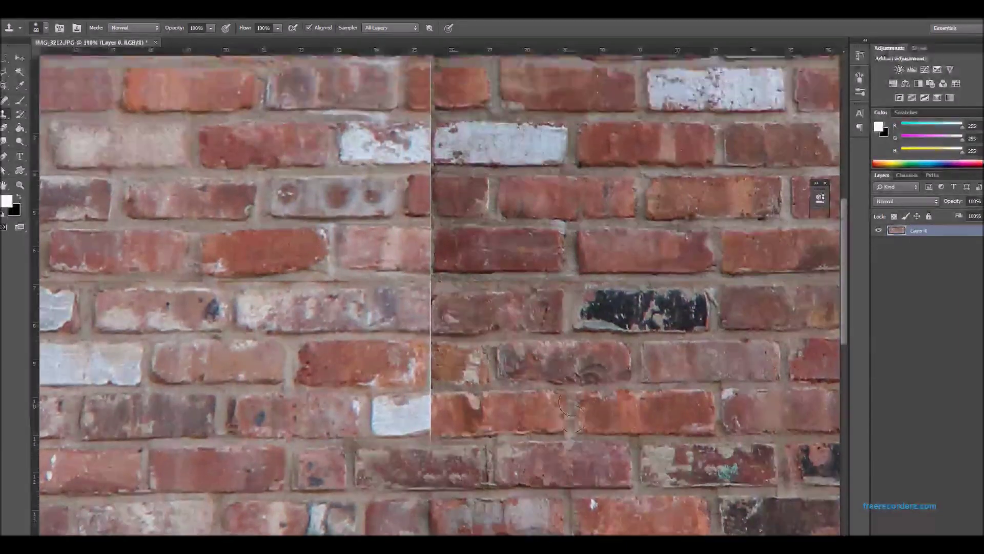
- Clone brick and mortar texture over the vertical seam around the white brick and through the rows directly above it
mouse_move(452, 423)
left_mouse_down()
mouse_move(480, 457)
mouse_move(512, 454)
mouse_move(482, 437)
mouse_move(435, 462)
mouse_move(457, 451)
left_mouse_up()
scroll(477, 461, "up", 2)
left_click_drag(505, 476, 517, 452)
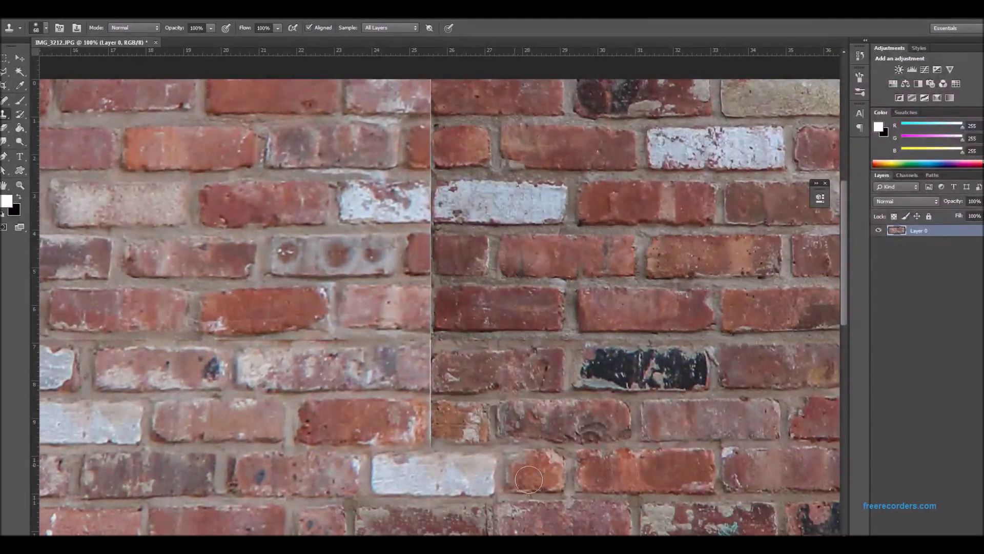
mouse_move(446, 419)
left_mouse_down()
mouse_move(449, 456)
mouse_move(431, 395)
mouse_move(412, 416)
mouse_move(407, 397)
left_mouse_up()
scroll(449, 455, "up", 1)
scroll(482, 403, "up", 1)
scroll(621, 507, "up", 1)
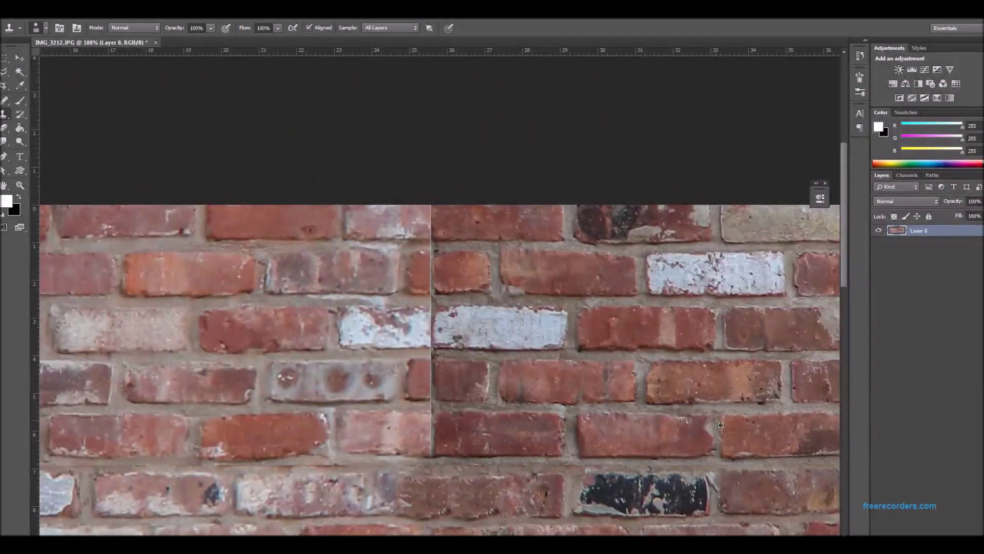
- Clone out the vertical seam through the upper brick rows, rebuilding the mortar joints beside the white and red bricks
scroll(449, 453, "up", 1)
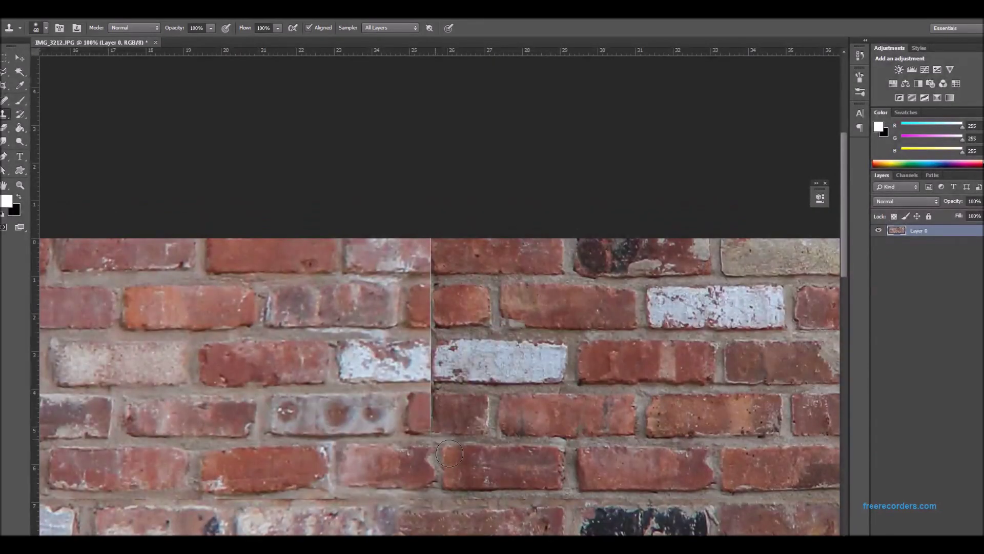
scroll(446, 409, "up", 1)
left_click_drag(447, 405, 454, 399)
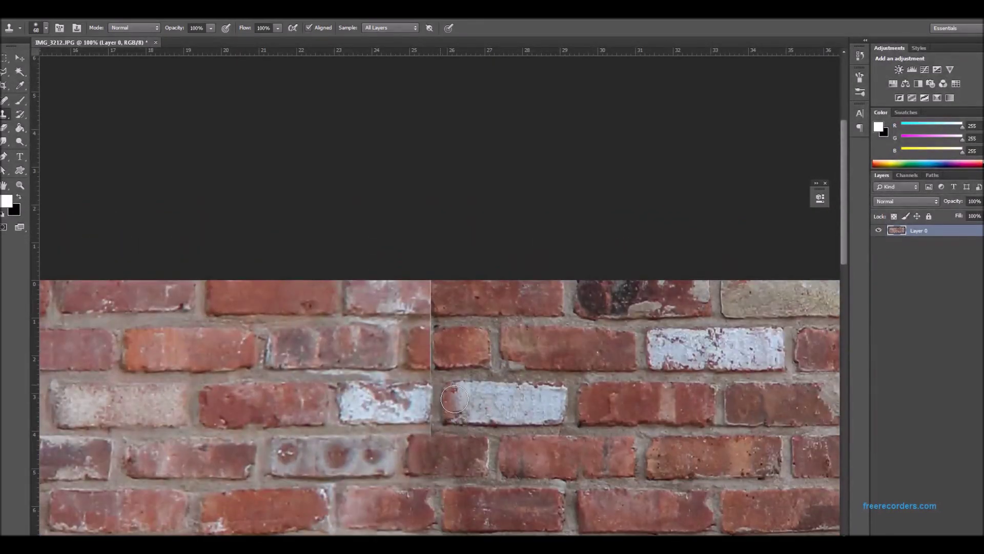
scroll(441, 405, "up", 2)
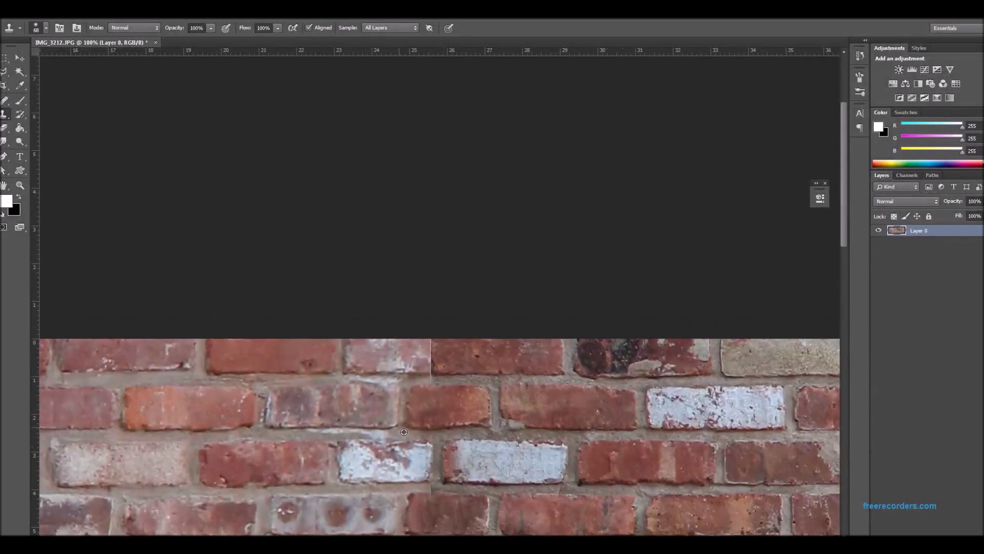
scroll(404, 432, "down", 6)
scroll(444, 224, "up", 1)
scroll(548, 211, "down", 6)
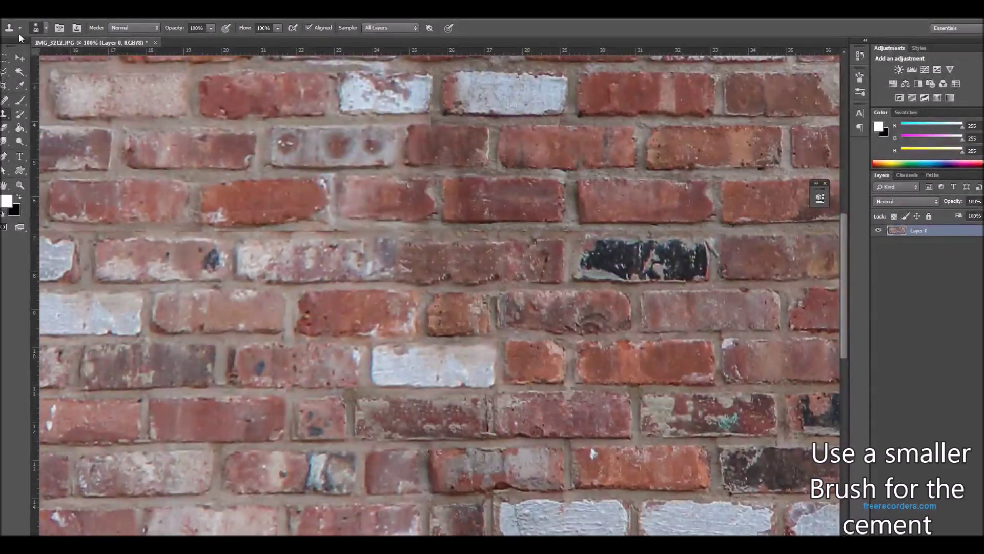
- Set the Clone Stamp to a smaller soft brush at 0% hardness and zoom to 300% on the horizontal mortar seam
left_click(45, 28)
left_click_drag(62, 59, 59, 60)
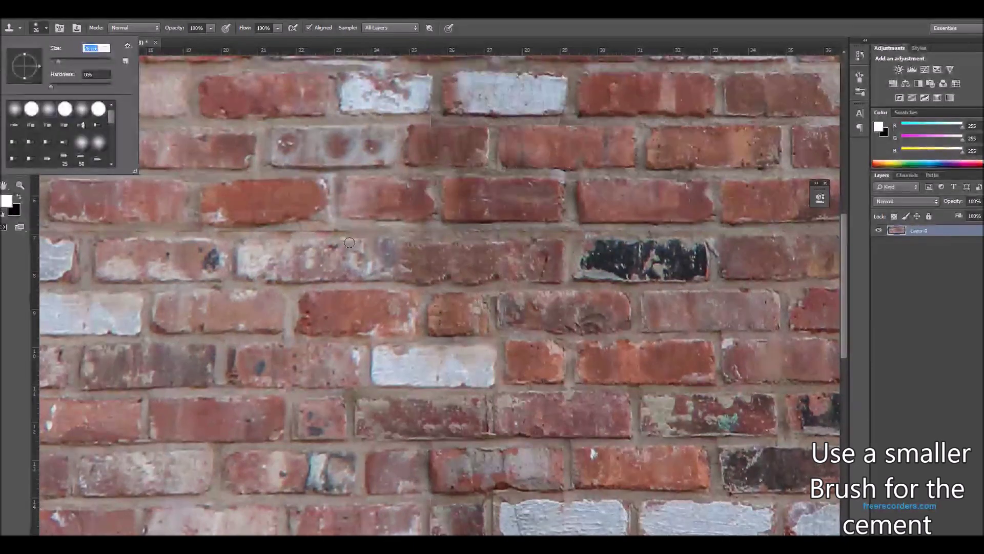
key("ctrl+plus")
key("ctrl+plus")
scroll(374, 207, "up", 3)
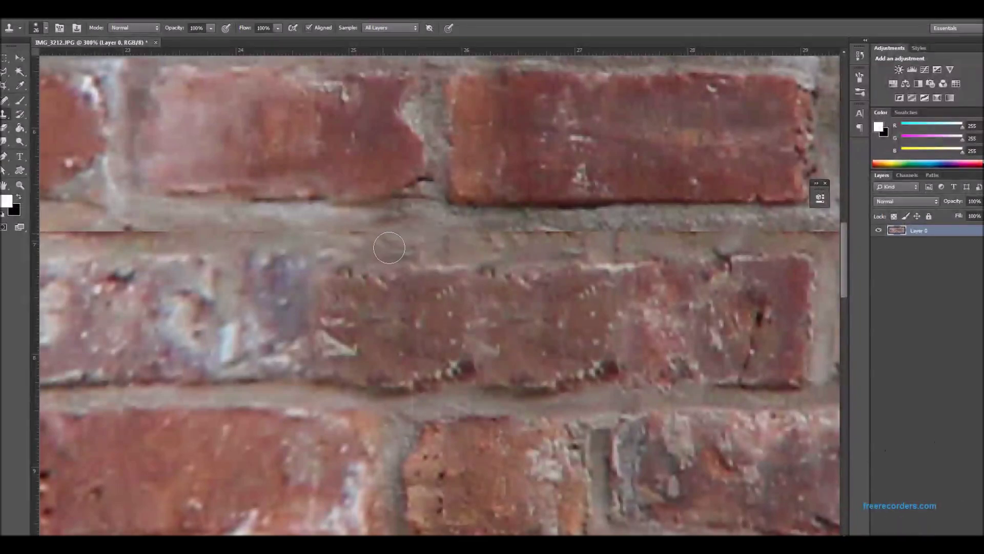
scroll(609, 295, "up", 1)
scroll(725, 466, "up", 1)
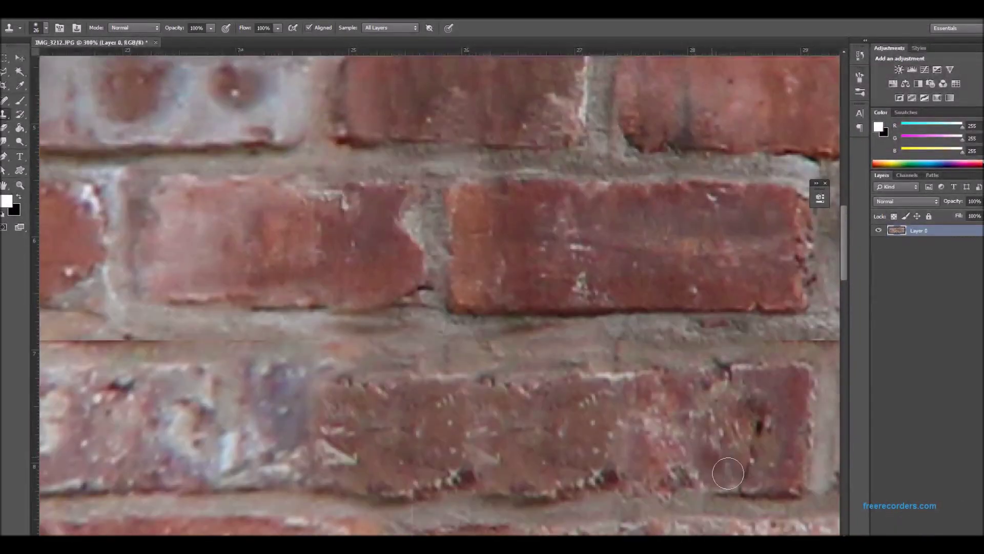
- Clone mortar along the horizontal seam from the middle of the image toward the right edge
scroll(697, 355, "right", 7)
scroll(696, 355, "up", 1)
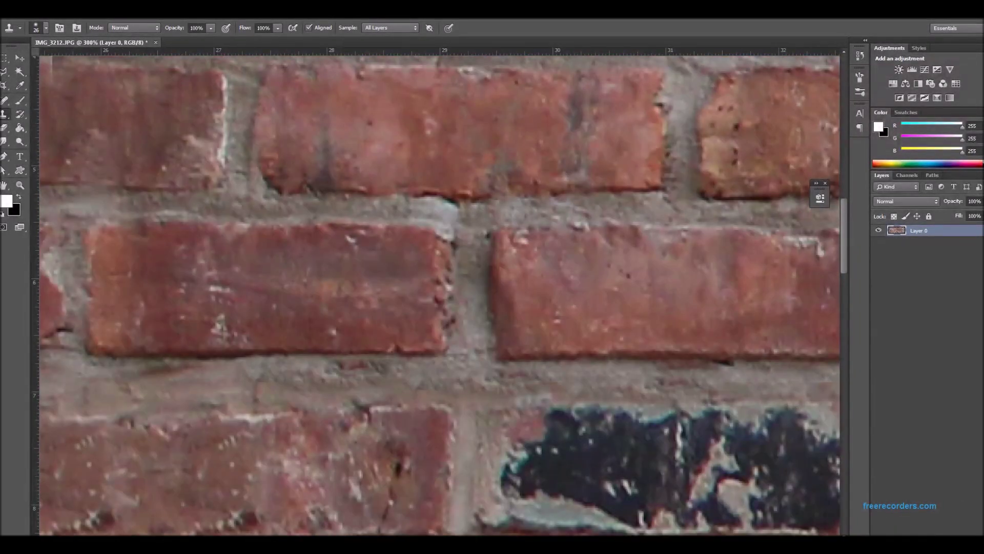
scroll(697, 355, "right", 7)
scroll(697, 354, "right", 3)
mouse_move(362, 397)
left_mouse_down()
mouse_move(463, 397)
mouse_move(463, 359)
mouse_move(554, 396)
mouse_move(743, 395)
left_mouse_up()
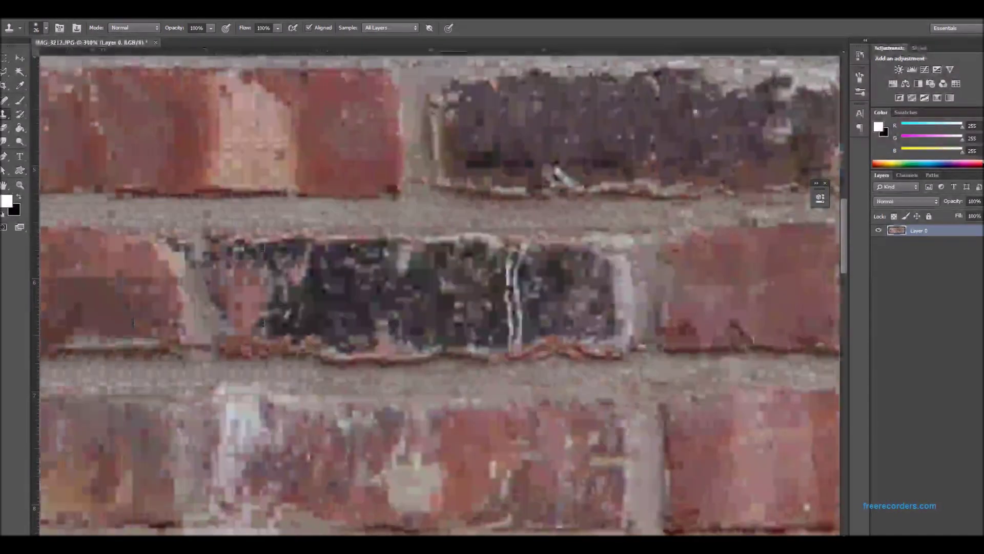
mouse_move(205, 382)
left_mouse_down()
mouse_move(820, 384)
mouse_move(405, 380)
mouse_move(546, 393)
mouse_move(681, 378)
left_mouse_up()
scroll(820, 385, "right", 13)
- Undo the last clone strokes, reduce the brush size to 15, and clone mortar over the horizontal seam up to the right edge
key("ctrl+alt+z")
key("ctrl+alt+z")
key("ctrl+alt+z")
left_click(47, 28)
left_click(57, 62)
scroll(680, 378, "right", 7)
left_click_drag(313, 378, 772, 384)
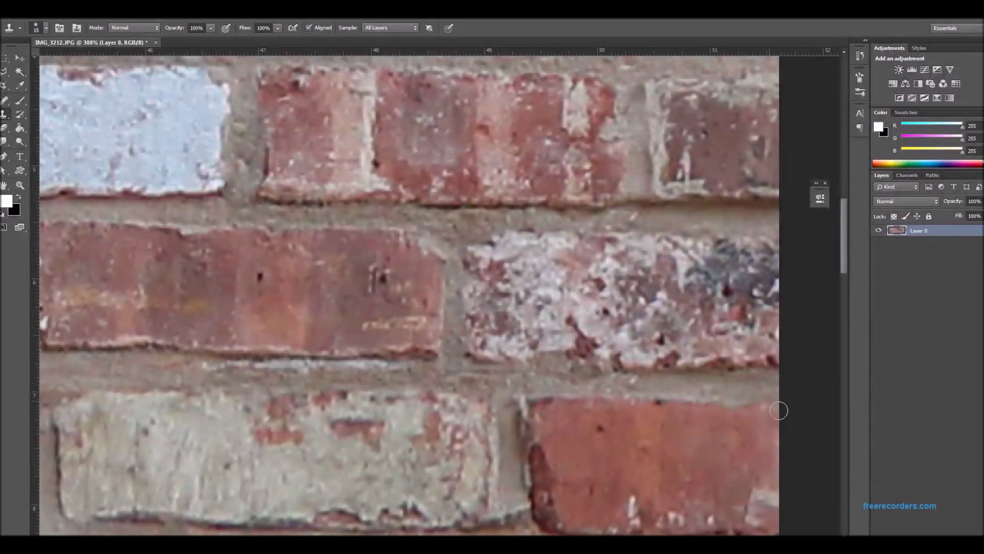
- Clone mortar over the horizontal seam near the image centre and cover the faded brick above it with darker brick texture
scroll(779, 410, "left", 20)
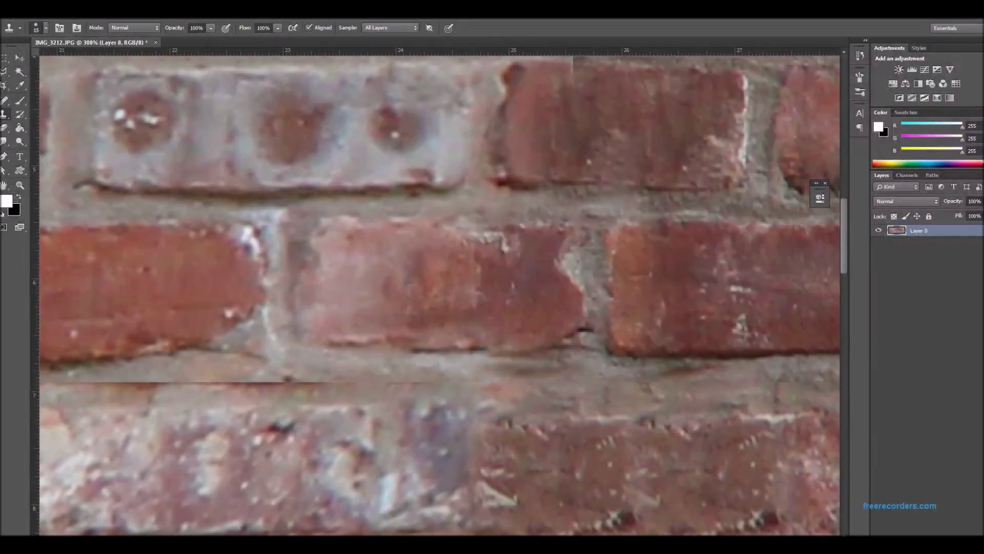
left_click_drag(538, 396, 269, 382)
scroll(308, 382, "up", 1)
left_click(747, 288, "alt")
mouse_move(373, 290)
left_mouse_down()
mouse_move(468, 294)
mouse_move(334, 342)
mouse_move(326, 385)
mouse_move(451, 359)
mouse_move(328, 274)
mouse_move(395, 389)
mouse_move(497, 390)
left_mouse_up()
scroll(549, 286, "down", 1)
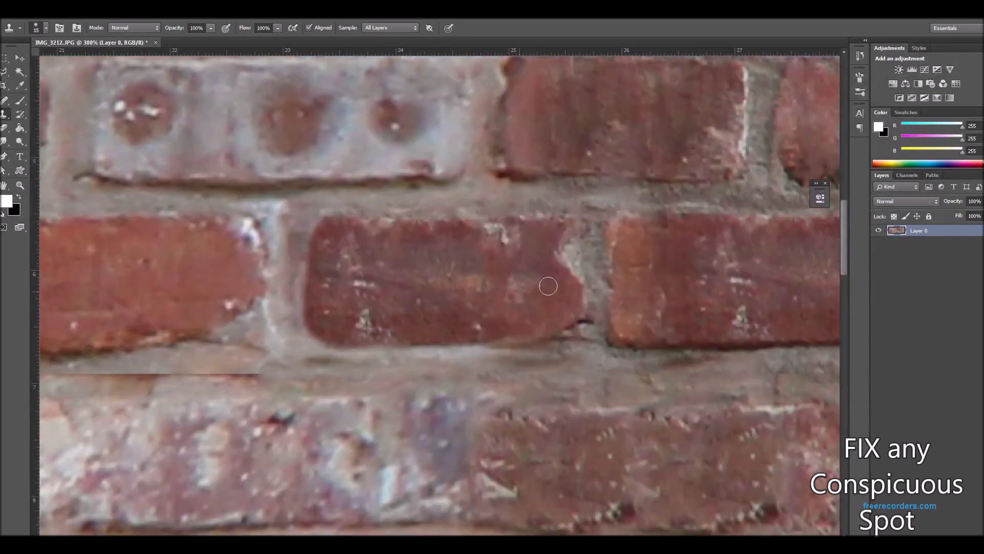
- Clone mortar along the horizontal seam leftward, past the dark-spotted brick and the whitewashed bricks
scroll(548, 286, "down", 1)
scroll(595, 310, "left", 5)
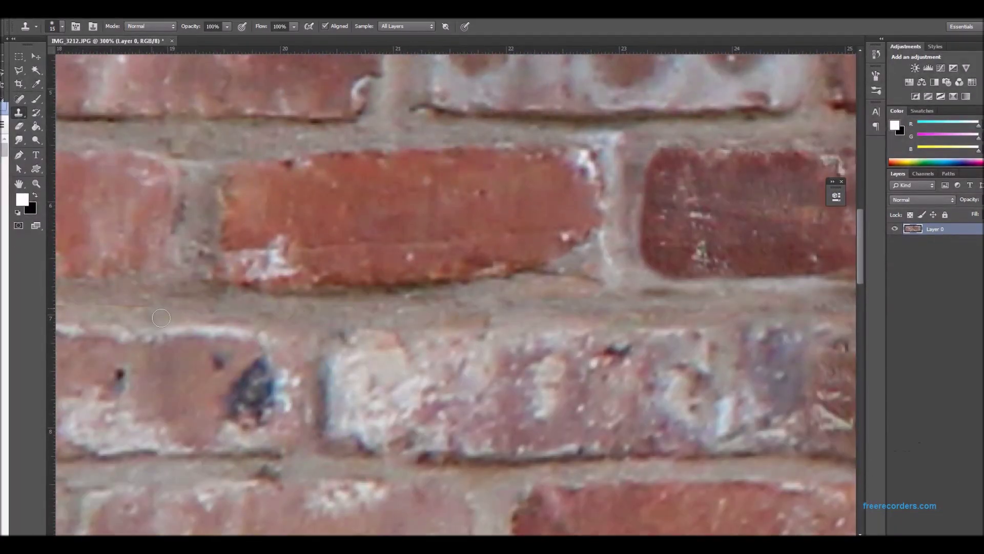
scroll(161, 318, "left", 8)
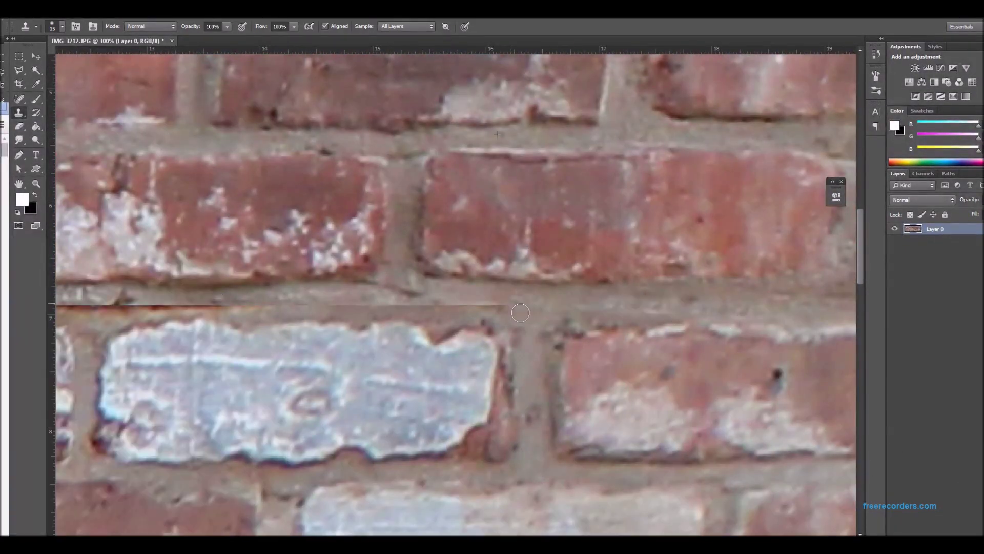
scroll(390, 317, "left", 6)
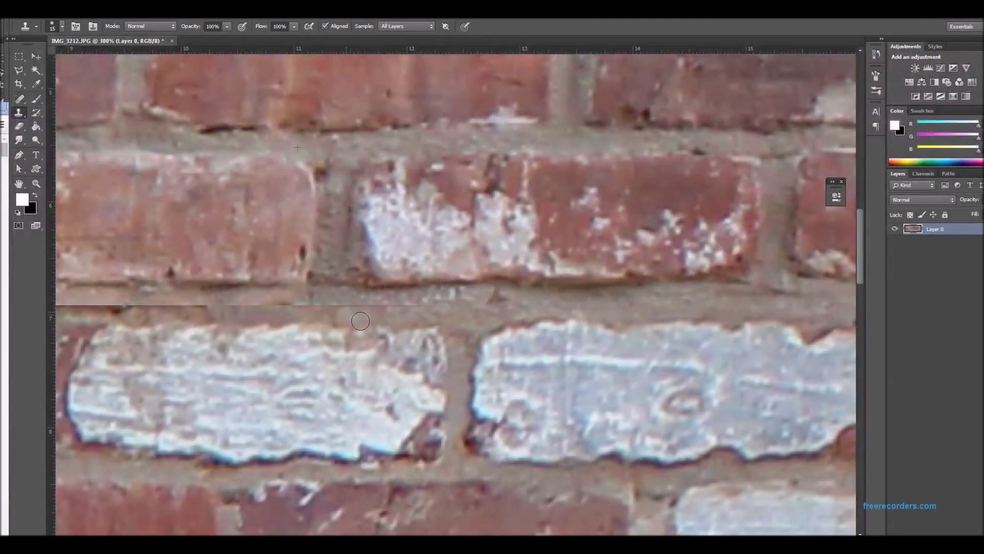
scroll(334, 317, "left", 3)
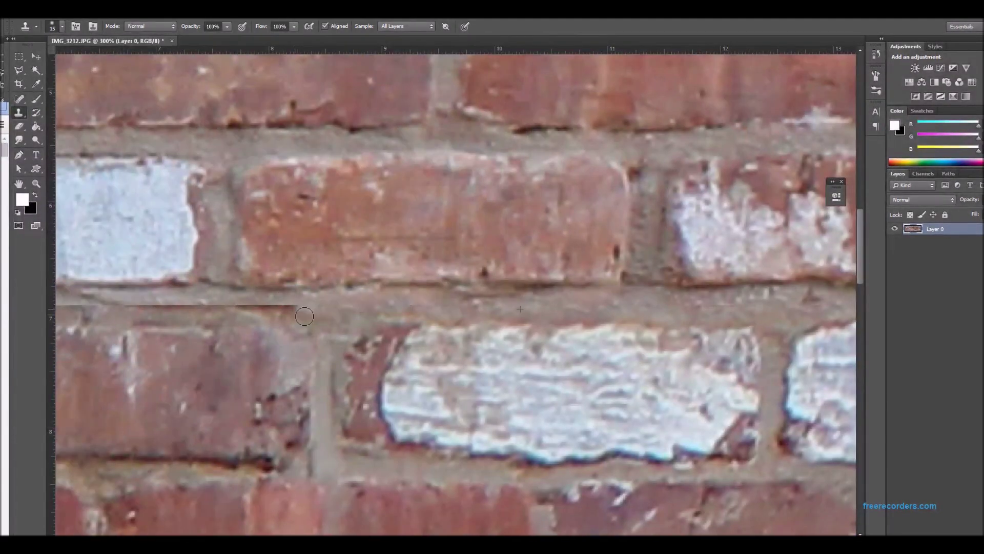
scroll(305, 316, "left", 1)
scroll(318, 314, "left", 5)
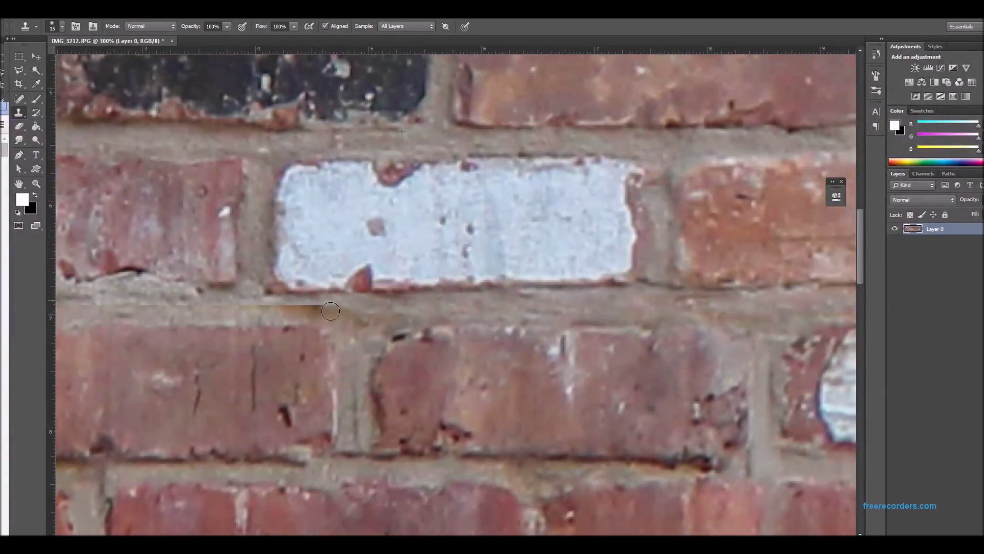
- Clone out the remaining horizontal seam up to the left edge and zoom out to 25% to show the whole texture
scroll(266, 333, "up", 2)
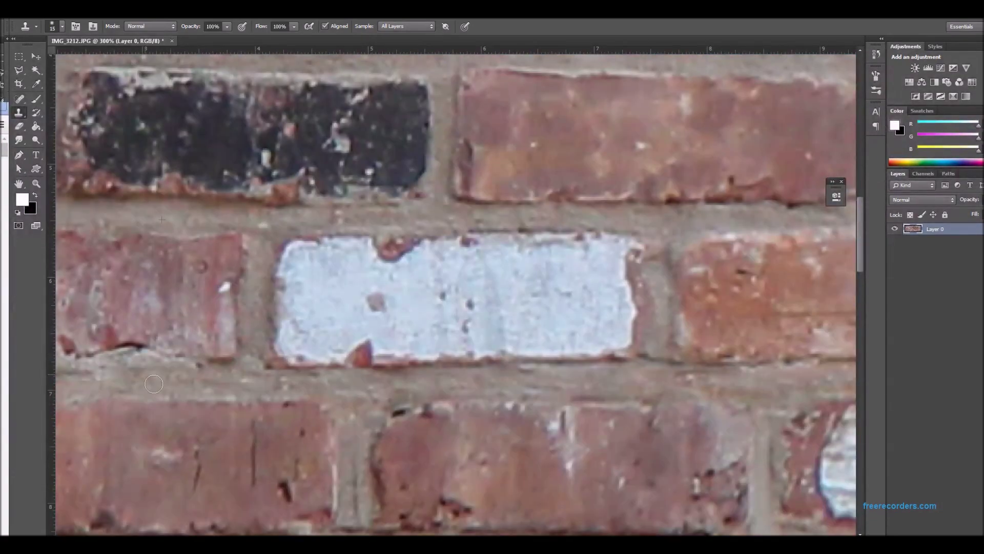
left_click_drag(154, 384, 61, 375)
scroll(67, 376, "left", 6)
left_click_drag(613, 382, 366, 378)
key("ctrl+minus")
key("ctrl+minus")
key("ctrl+minus")
key("ctrl+minus")
key("ctrl+minus")
key("ctrl+minus")
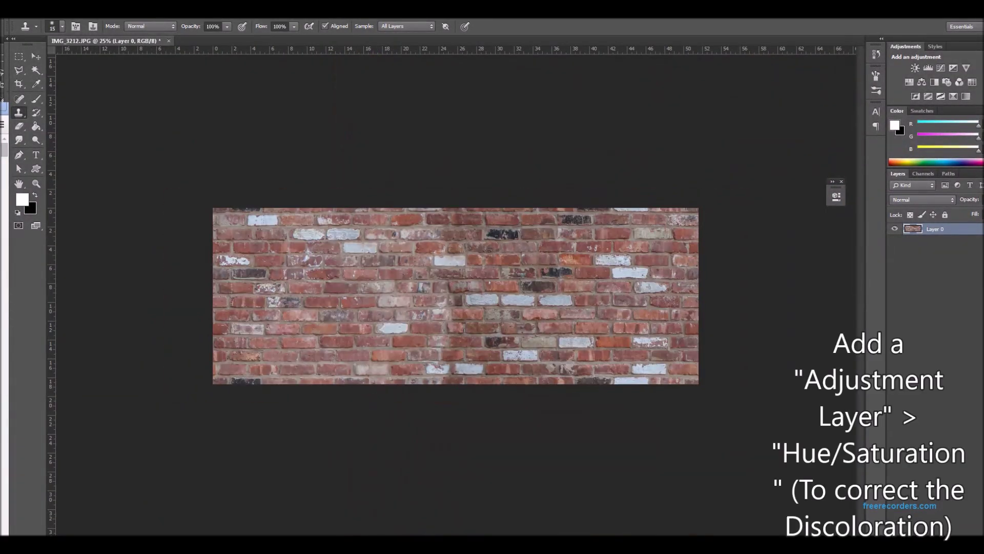
- Add an adjustment layer, select the darker right half of the image, and fill that area of the mask with black
left_click(936, 533)
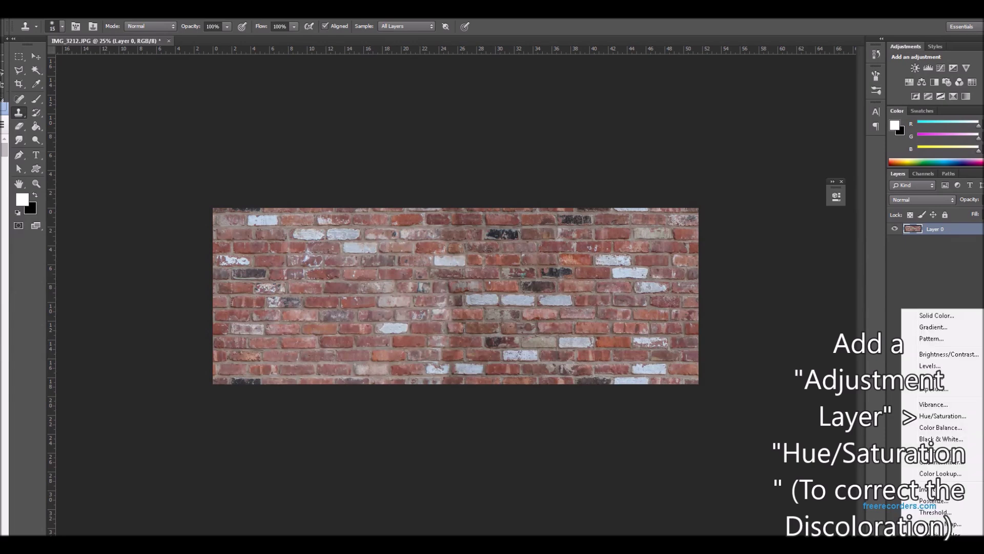
left_click(968, 418)
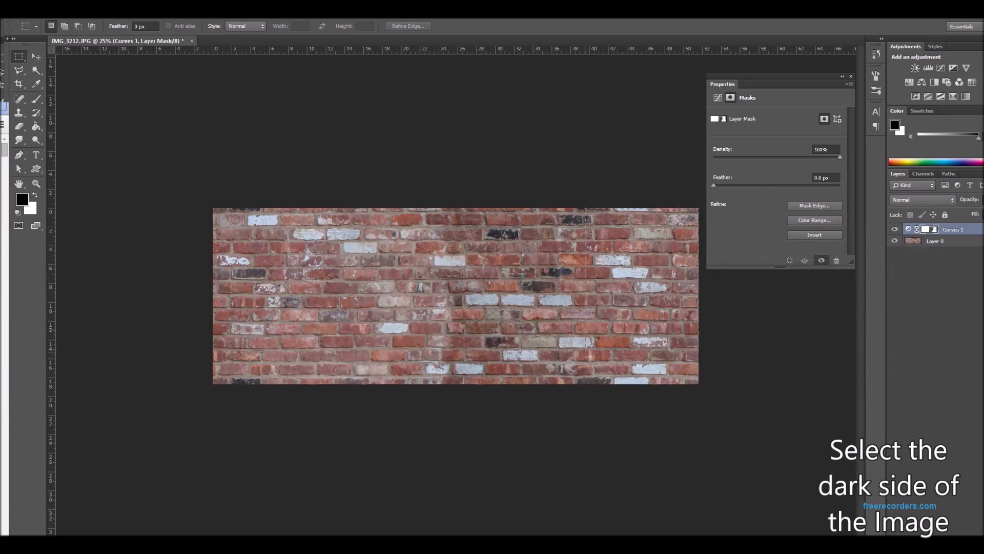
left_click_drag(458, 423, 458, 422)
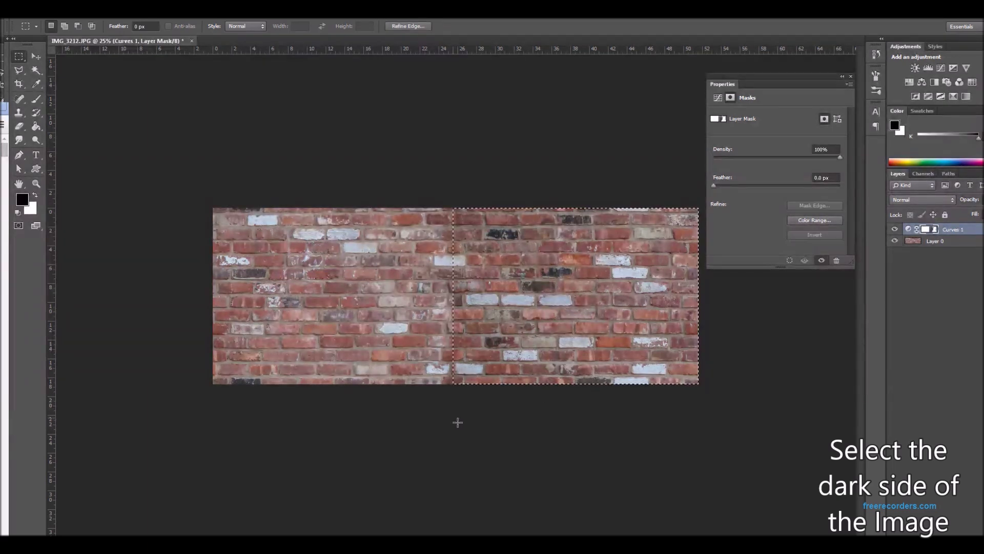
left_click(35, 126)
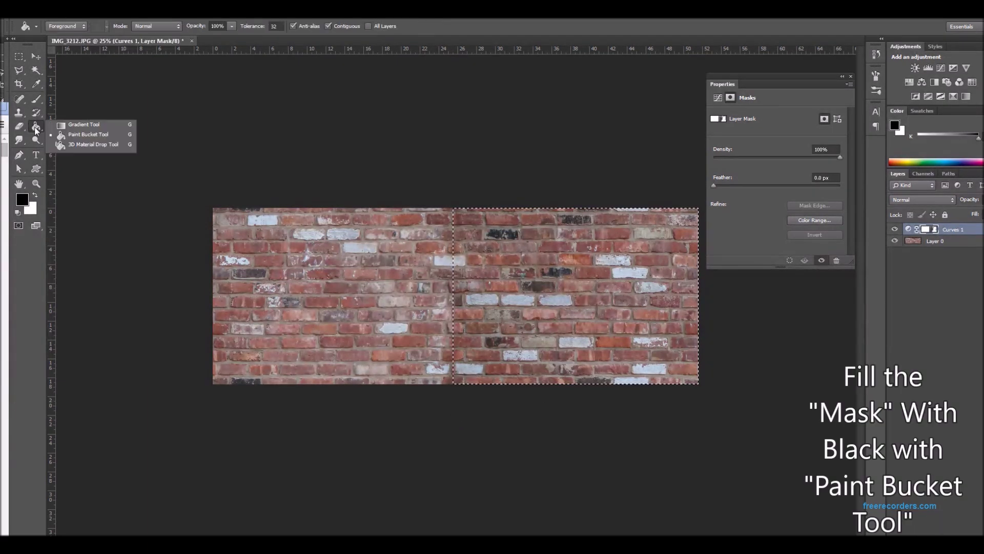
left_click(66, 136)
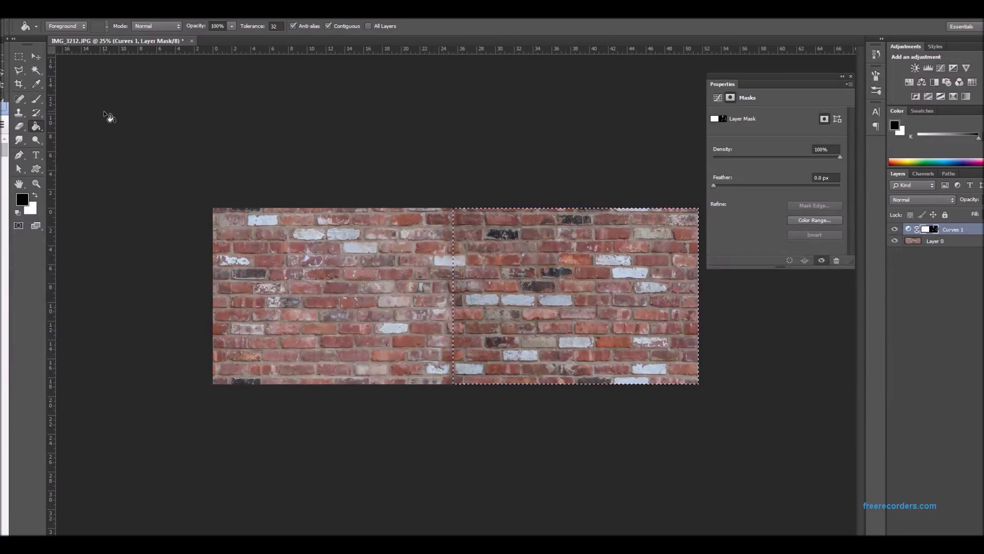
- Invert the selection to the lighter left half and apply a gradient to the adjustment layer's mask there
left_click(19, 72)
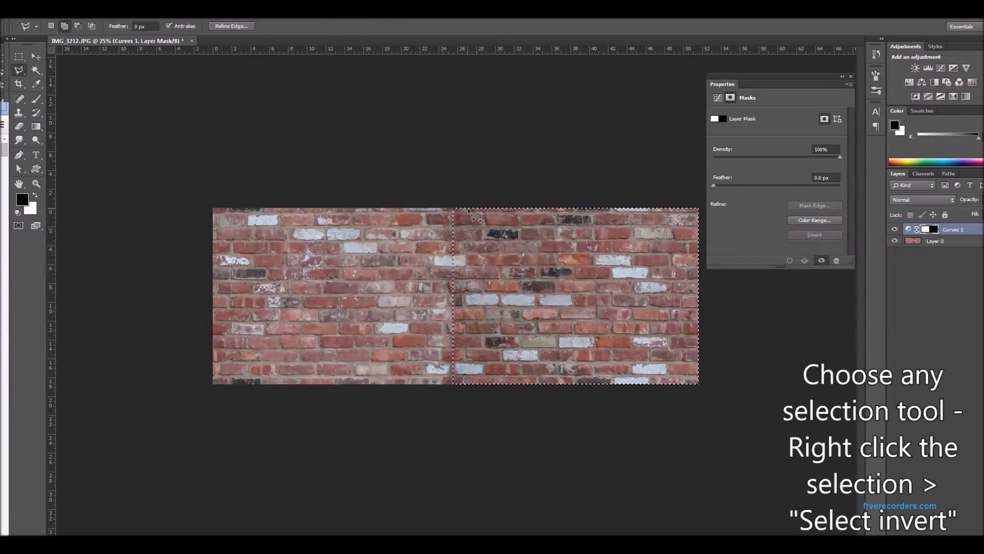
right_click(525, 350)
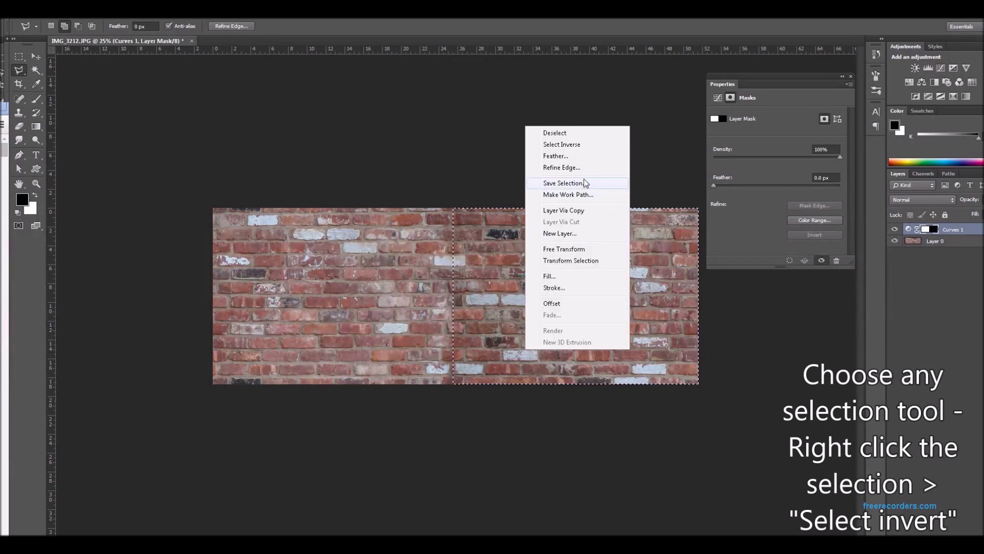
left_click(562, 144)
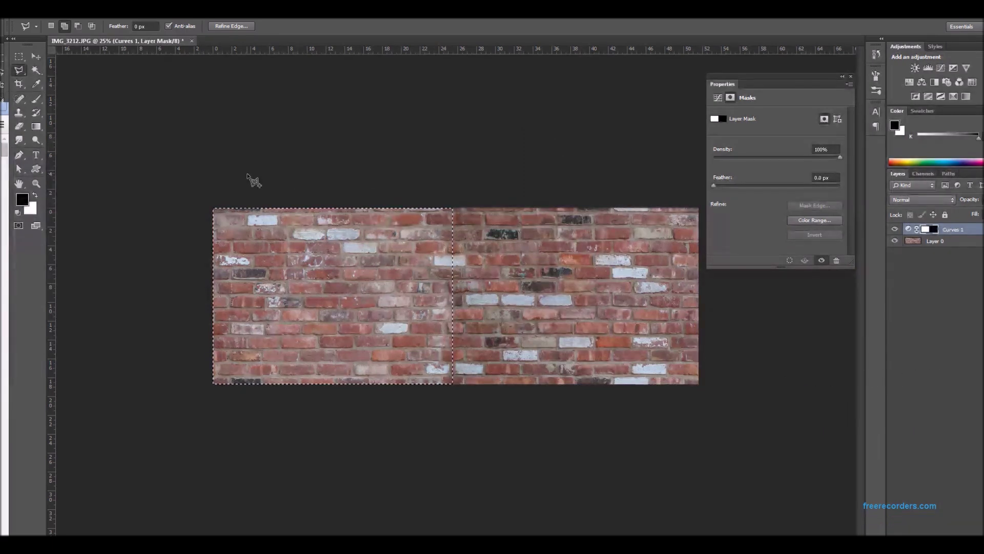
left_click(35, 126)
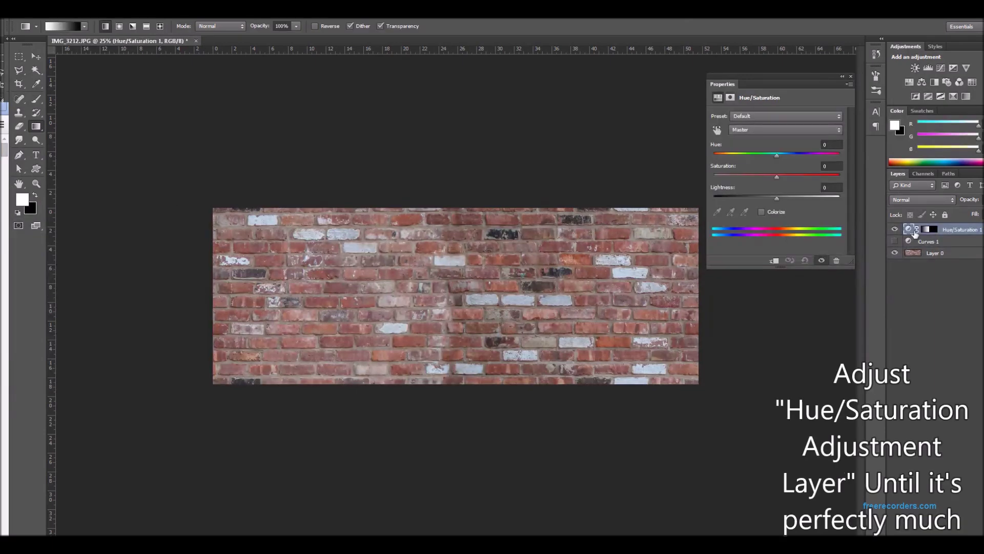
- Set the Hue/Saturation adjustment to Hue 0, Saturation +18 and Lightness -12 to match the two halves
left_click_drag(777, 177, 780, 155)
double_click(830, 145)
type("0")
left_click_drag(771, 198, 769, 198)
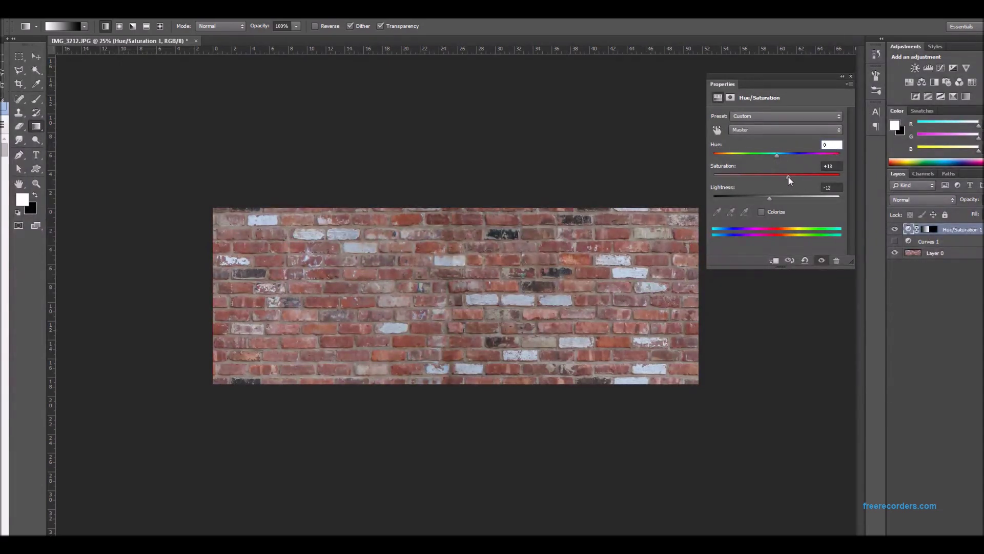
- Paint black on the Hue/Saturation mask along the dark centre strip with a smaller soft brush at 0% hardness
left_click(843, 76)
left_click(936, 230)
key("x")
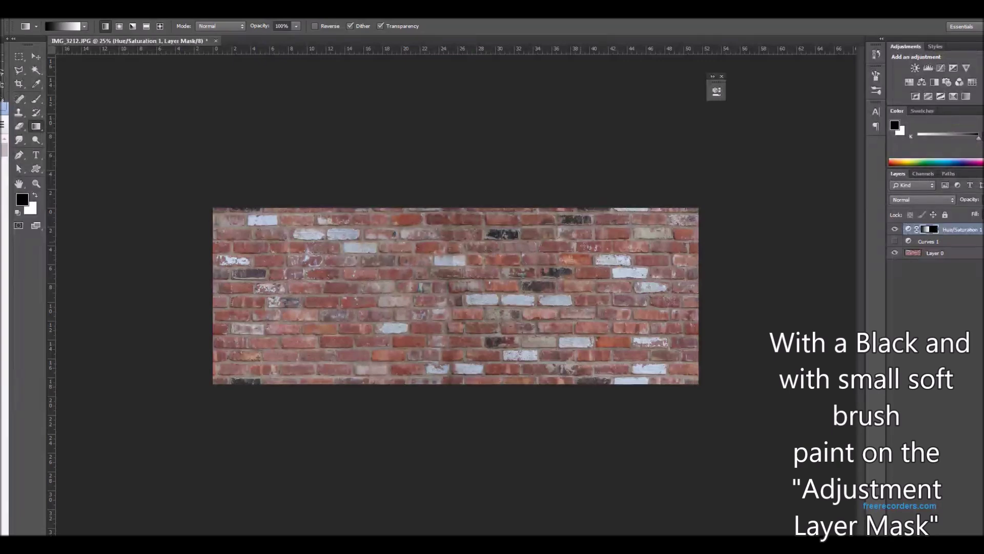
left_click(36, 101)
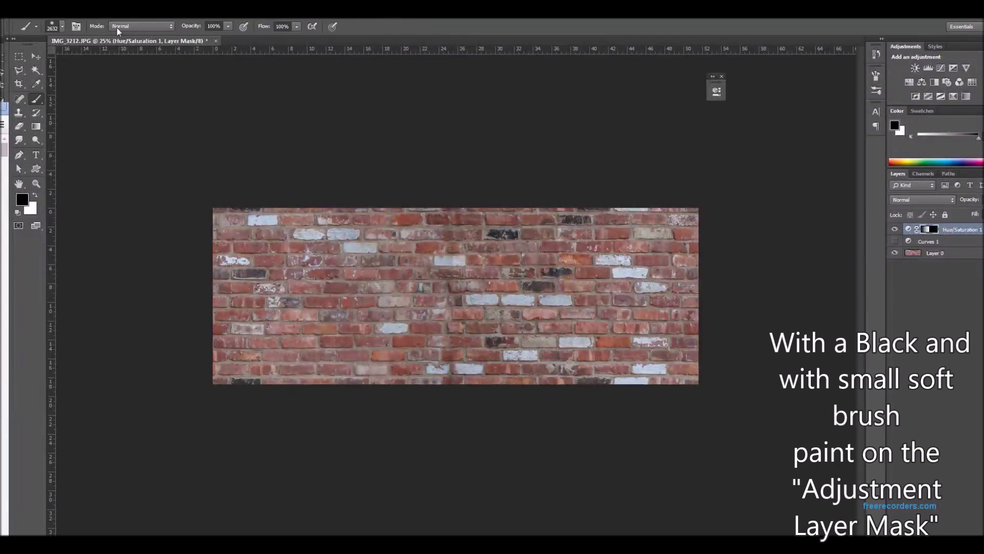
left_click(53, 29)
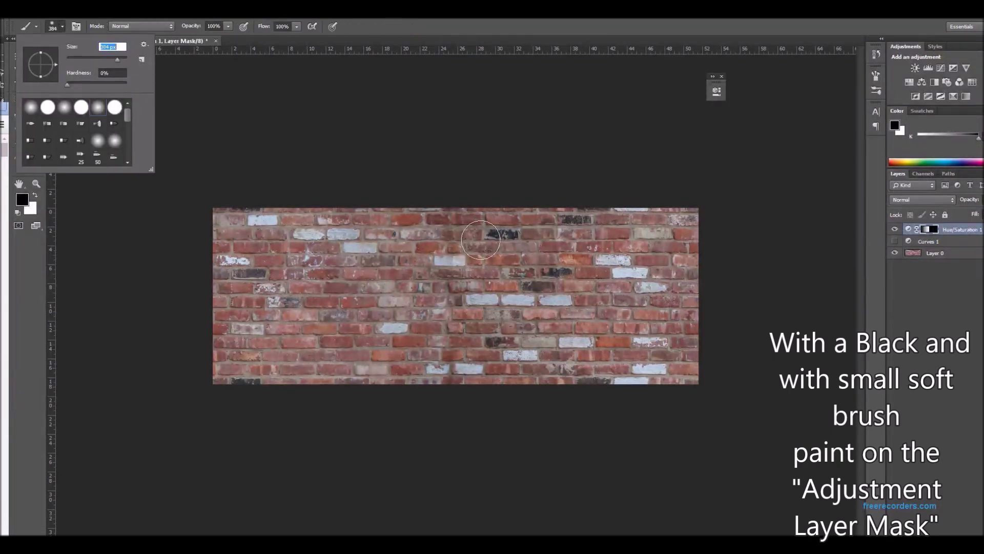
left_click(481, 239)
left_click_drag(459, 300, 467, 423)
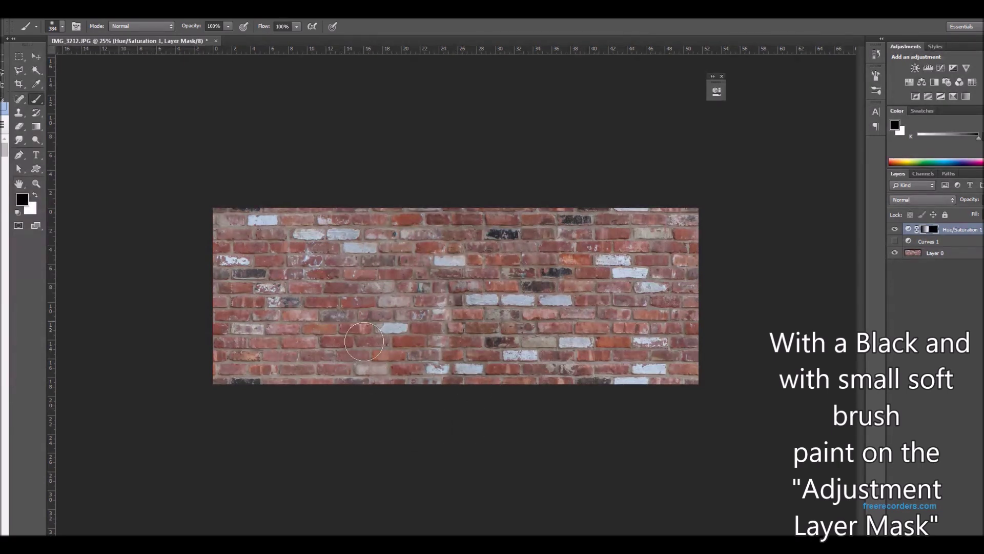
- Touch up the Hue/Saturation mask along the centre seam with the soft brush, painting black where the strip is too dark
key("x")
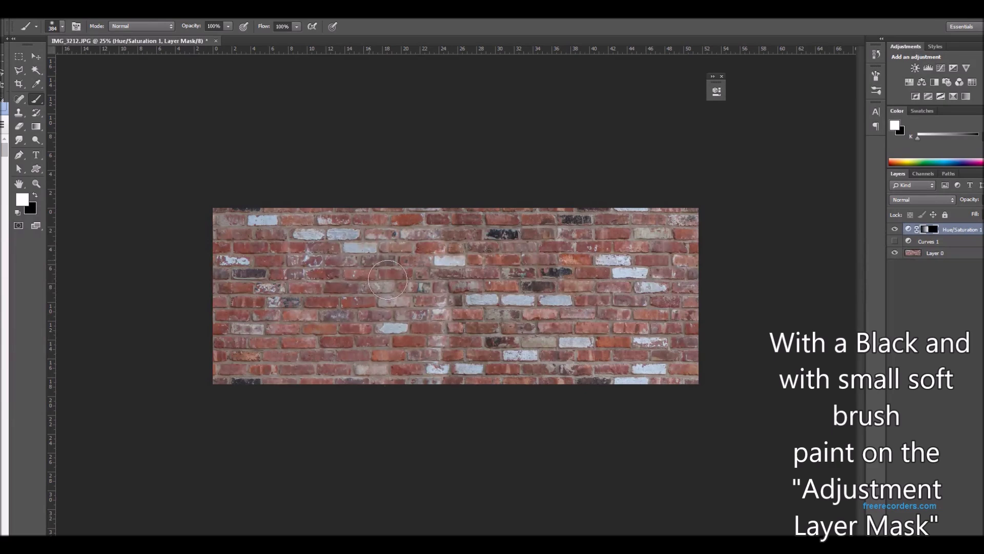
key("z")
left_click(326, 305)
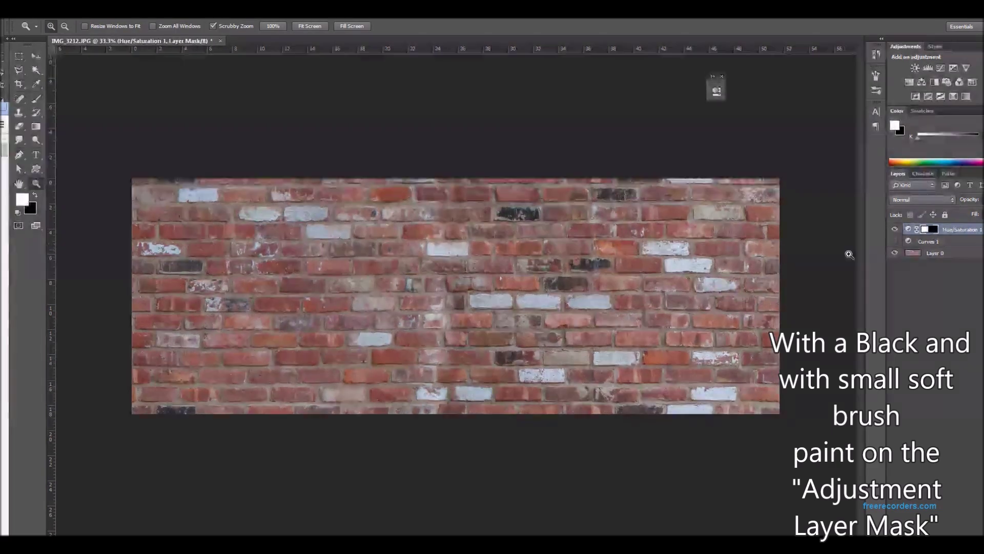
left_click(477, 306)
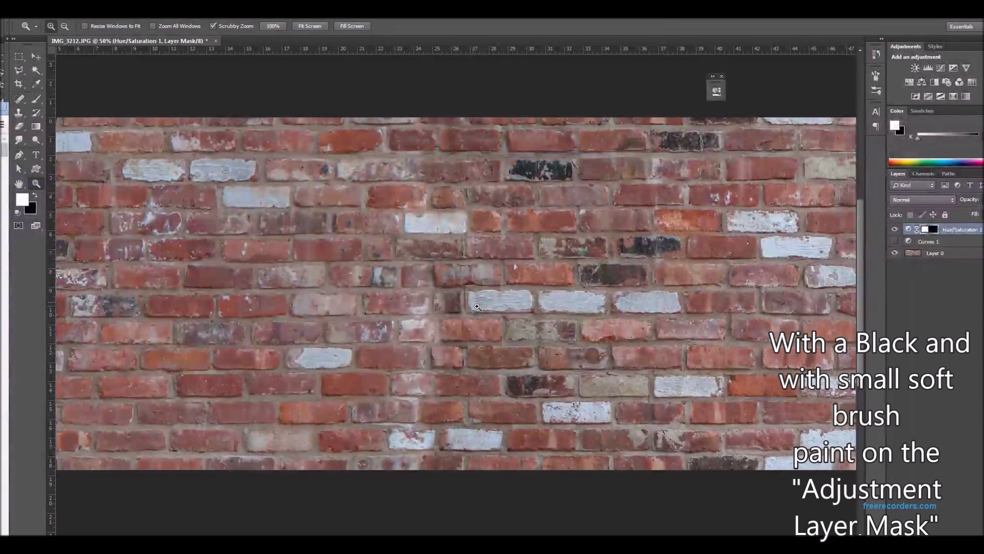
left_click(477, 306, "alt")
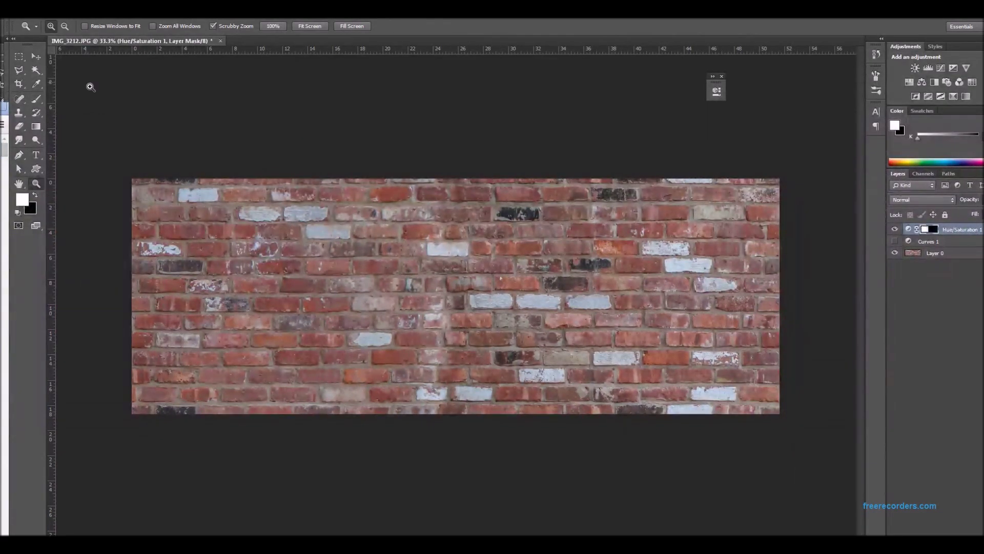
key("x")
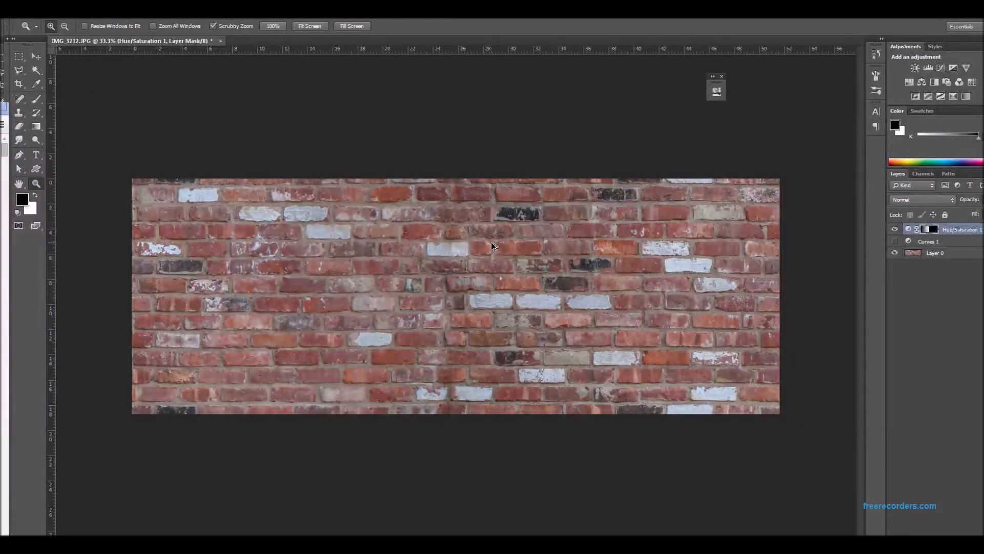
left_click(36, 99)
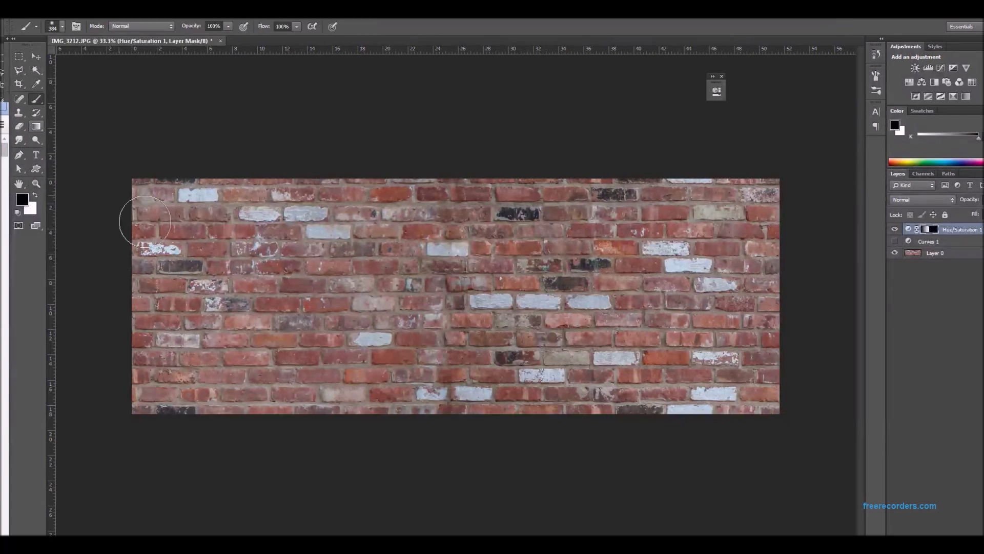
left_click(441, 304)
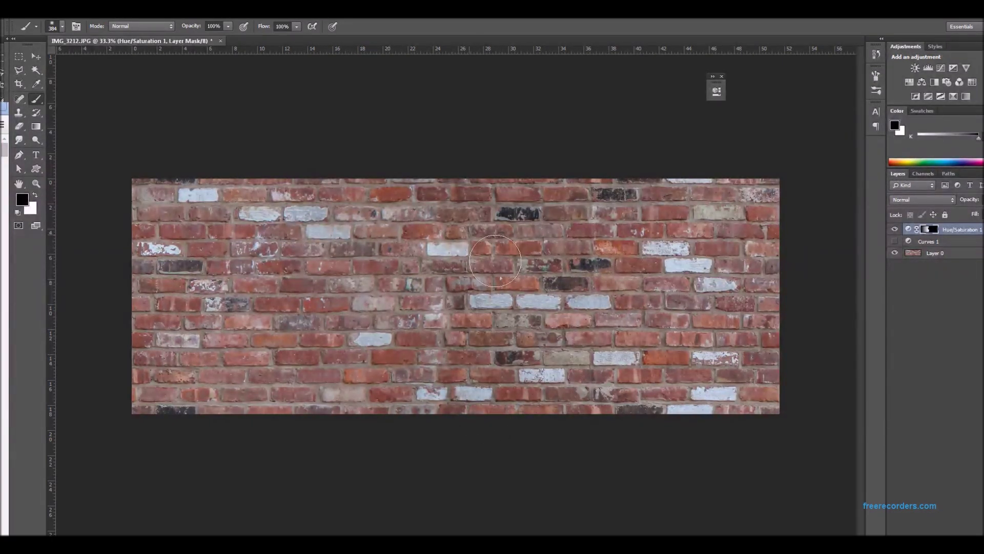
- Switch to the Clone Stamp with a larger soft brush to touch up the upper brick rows at 100% view
key("ctrl+1")
scroll(622, 256, "up", 4)
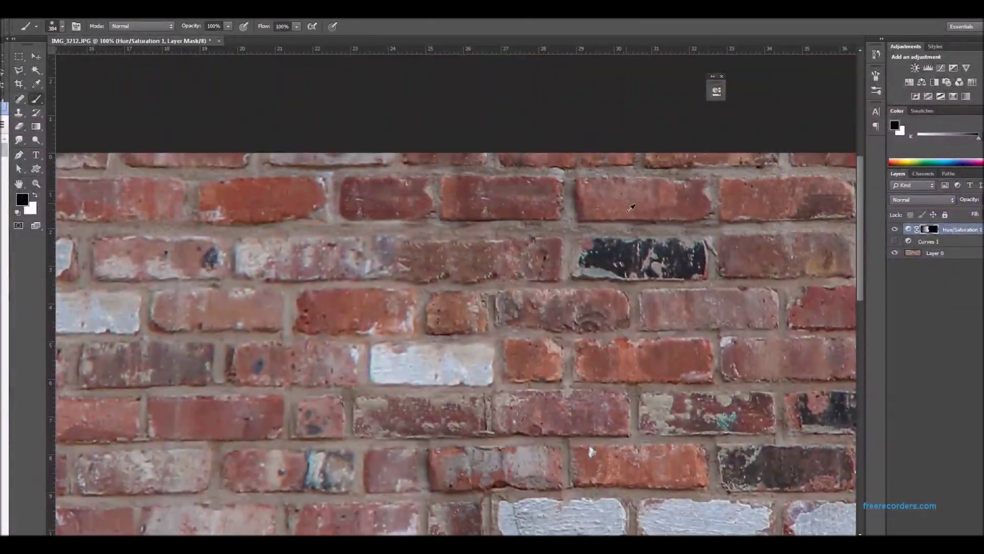
key("s")
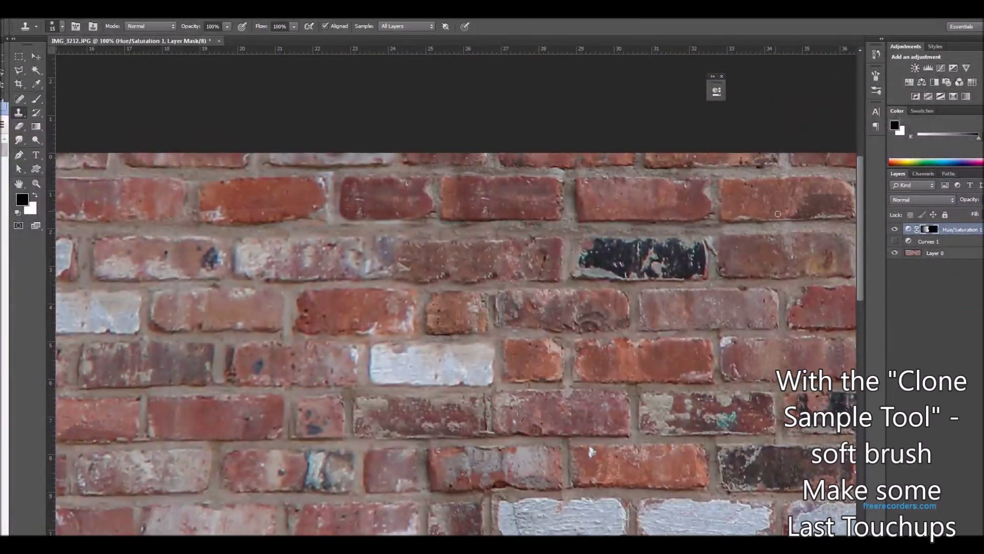
left_click(61, 26)
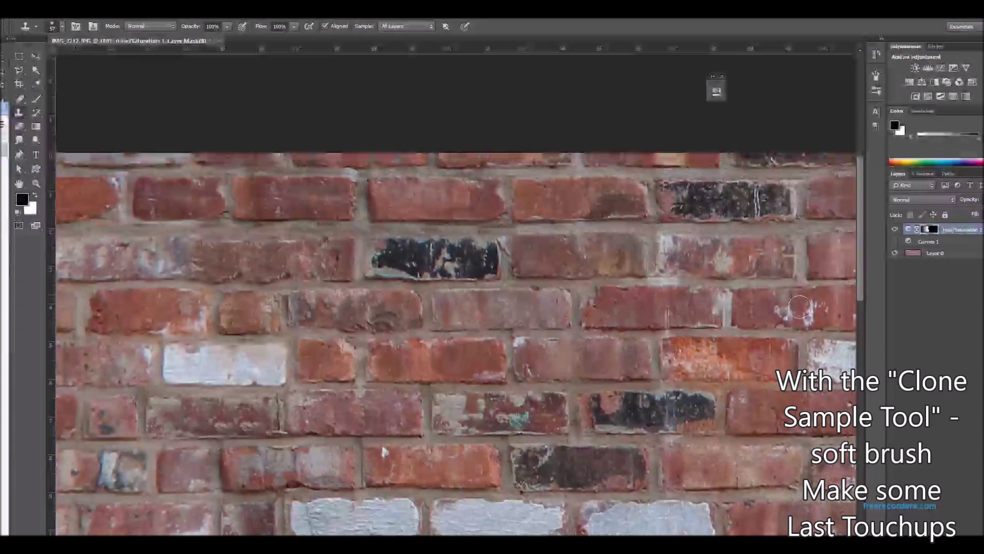
- Merge Layer 0 with the Hue/Saturation 1 adjustment layer and reapply the last Offset filter to the merged layer
key("alt+bracketleft")
key("alt+bracketleft")
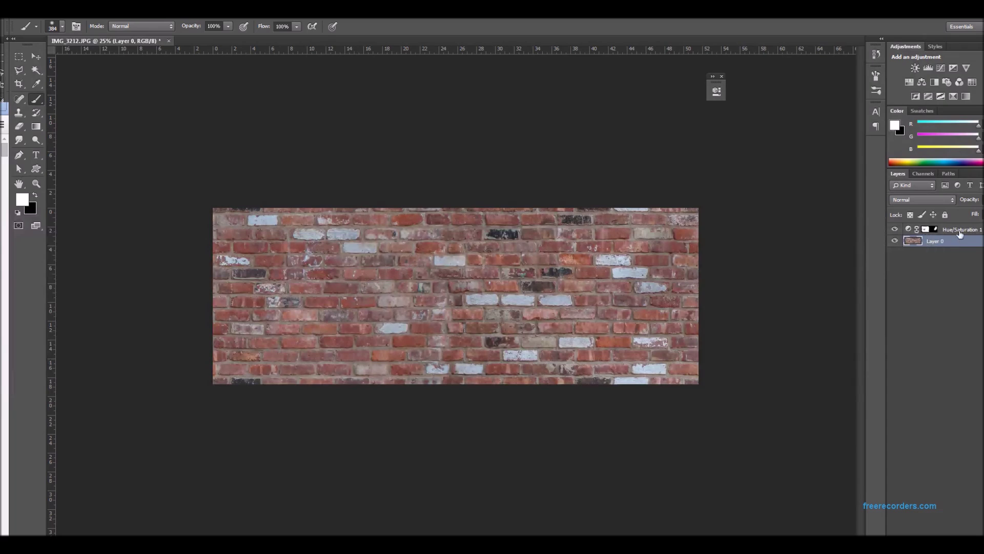
left_click(960, 234, "shift")
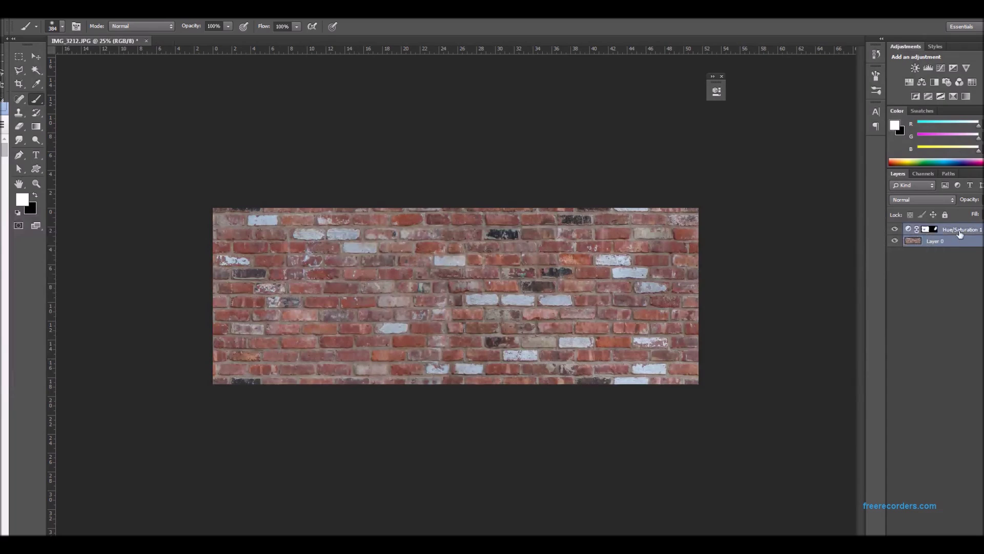
right_click(963, 244)
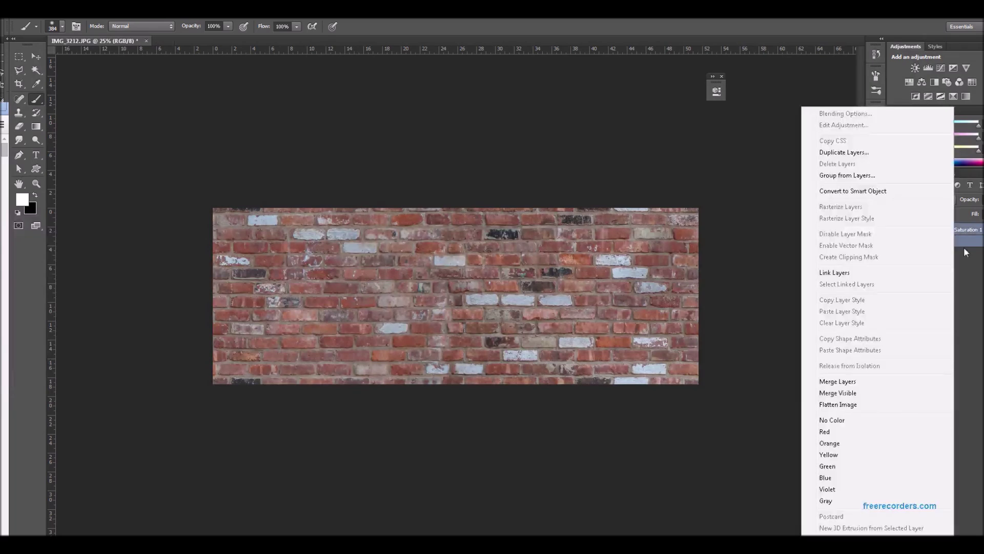
left_click(879, 379)
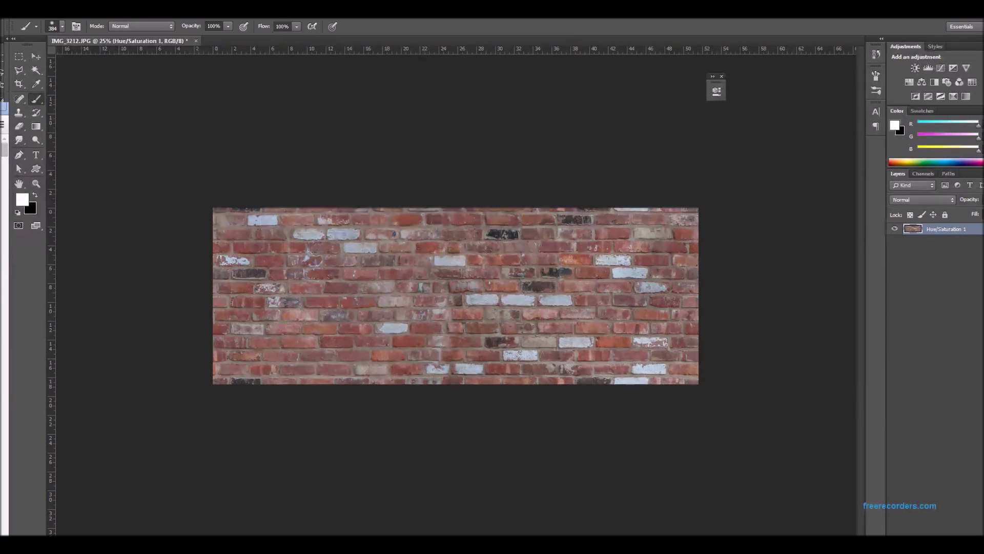
left_click(175, 14)
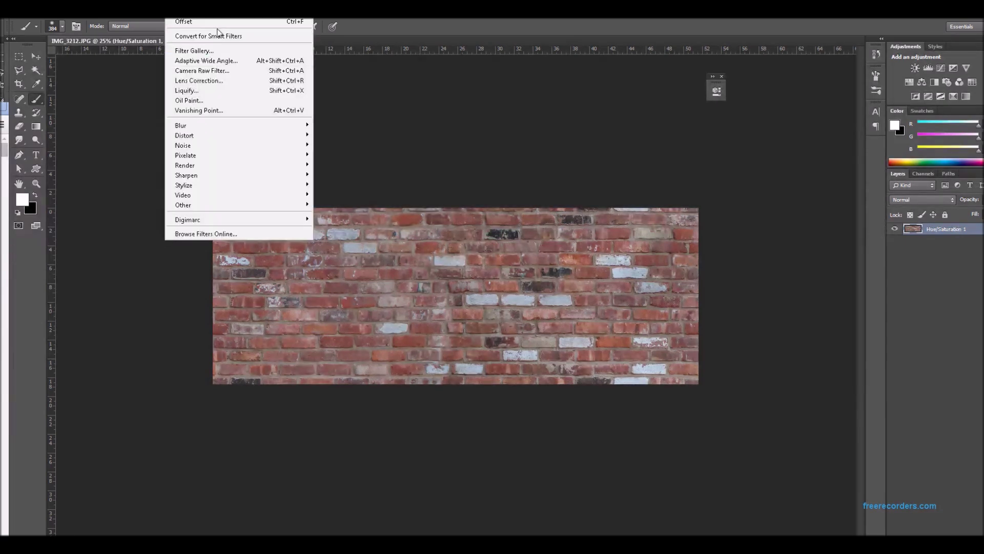
left_click(184, 21)
- Start a Save for Web export of the brick texture as a JPEG at quality 100
left_click(33, 9)
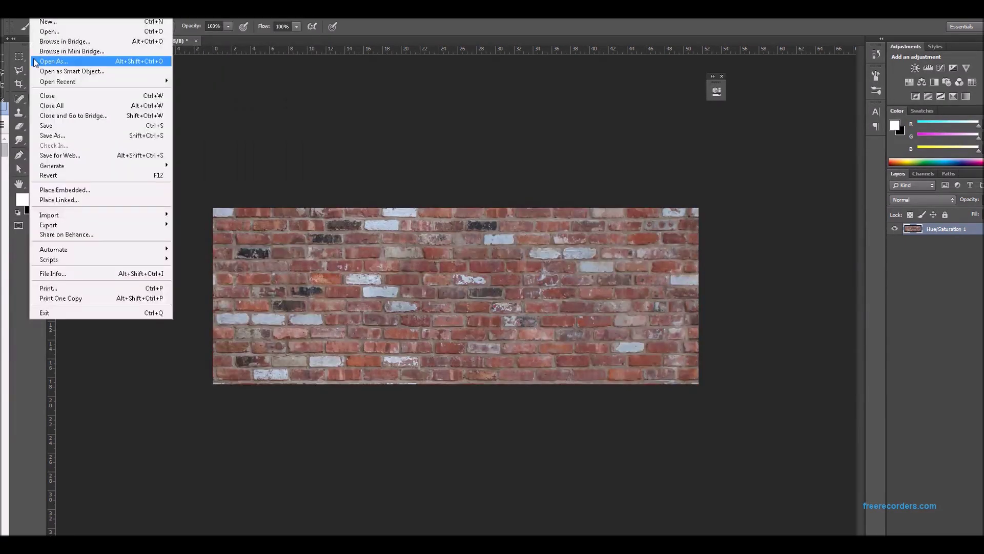
left_click(78, 153)
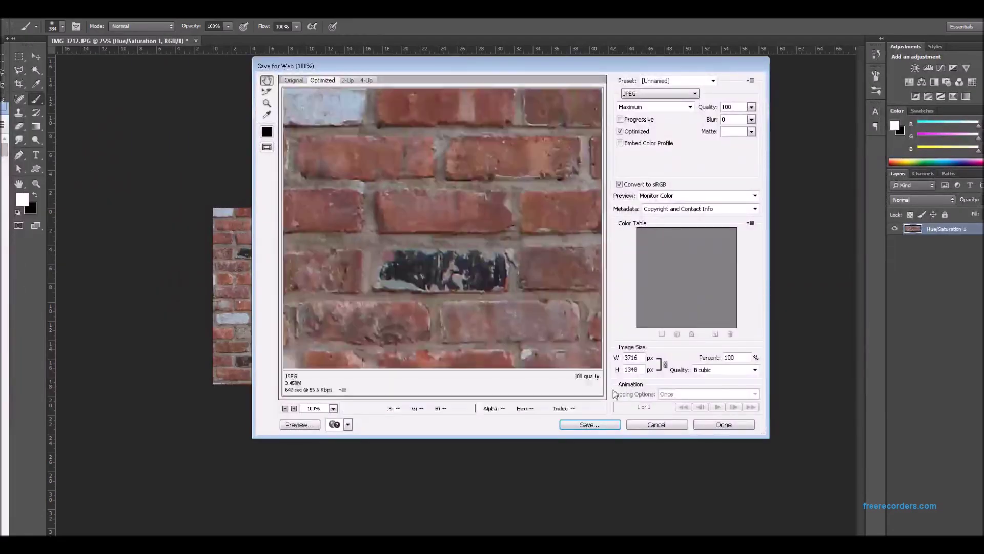
left_click(590, 424)
- Create and open a folder named 4 inside the Tuxter folder and name the exported file Red Brick
left_click(473, 100)
left_click(484, 97)
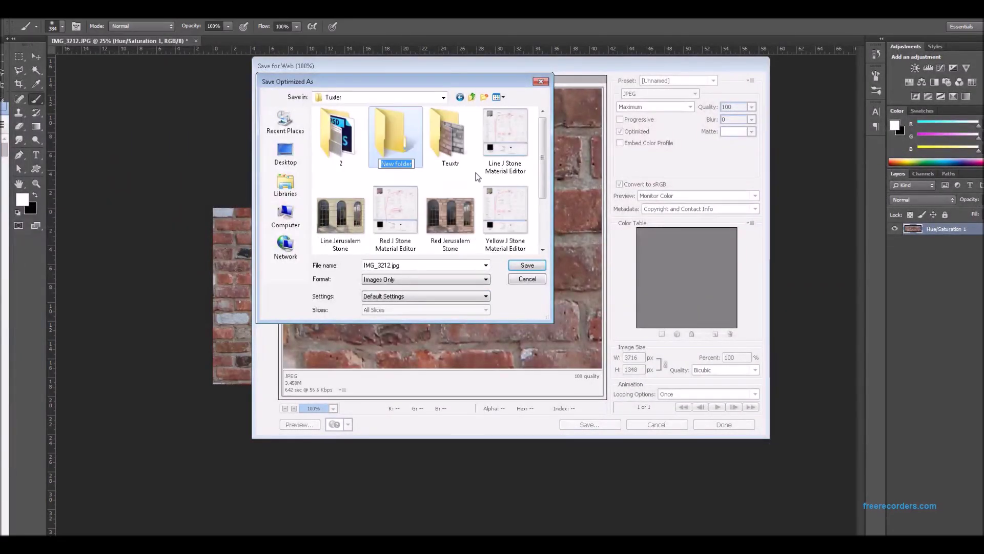
type("4")
left_click(516, 265)
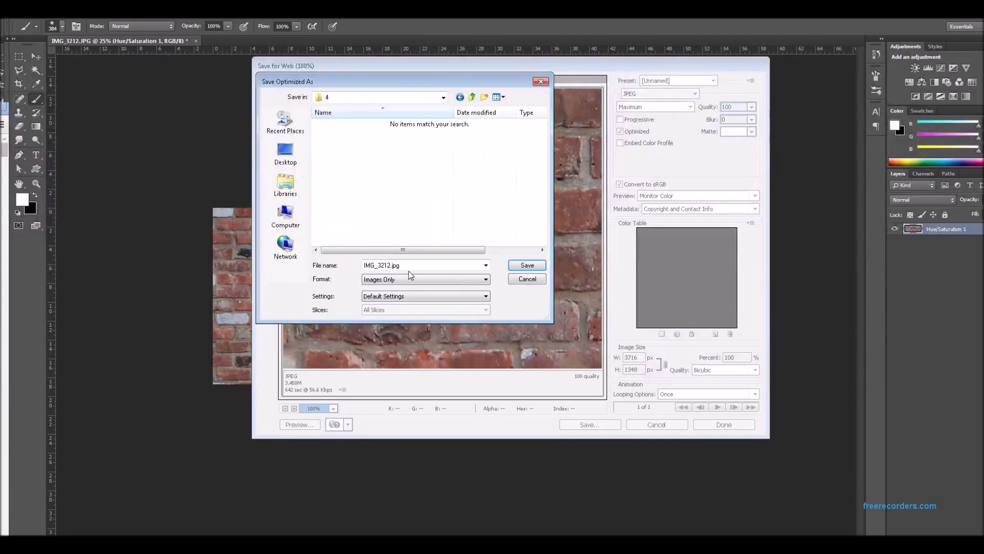
double_click(397, 266)
type("Red Brick")
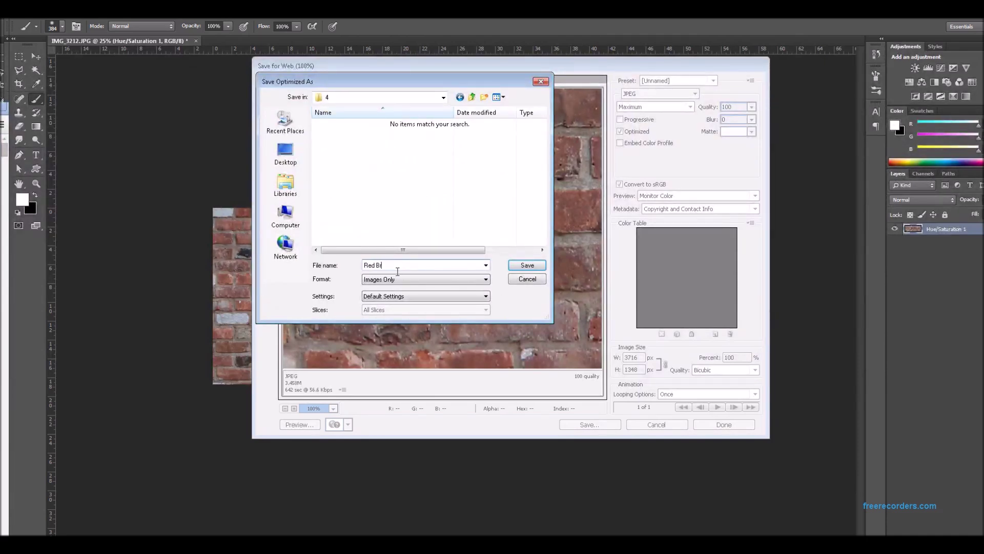